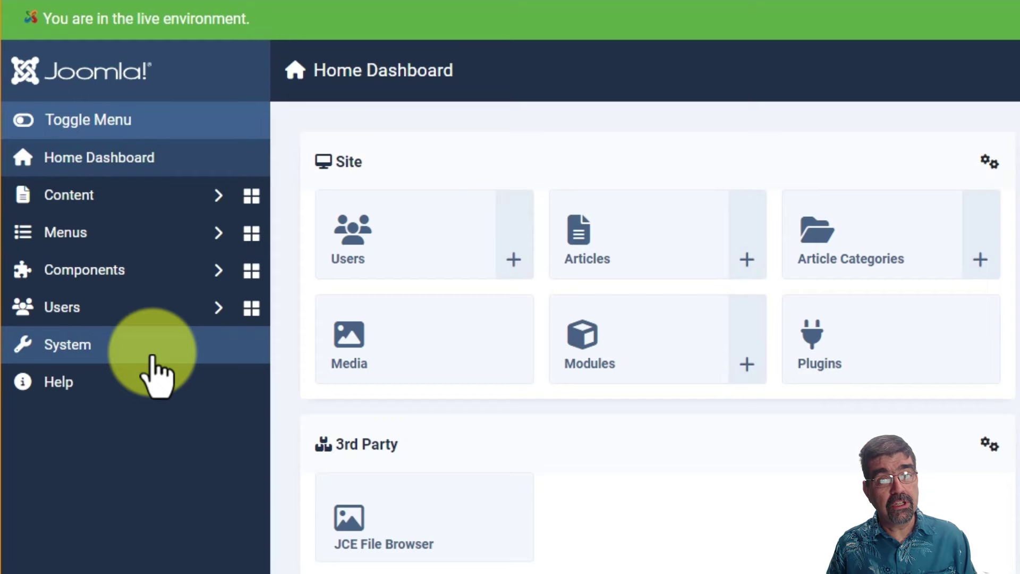
Open Extensions: Discover from System and tick the Cassiopeia Site template row
left_click(154, 372)
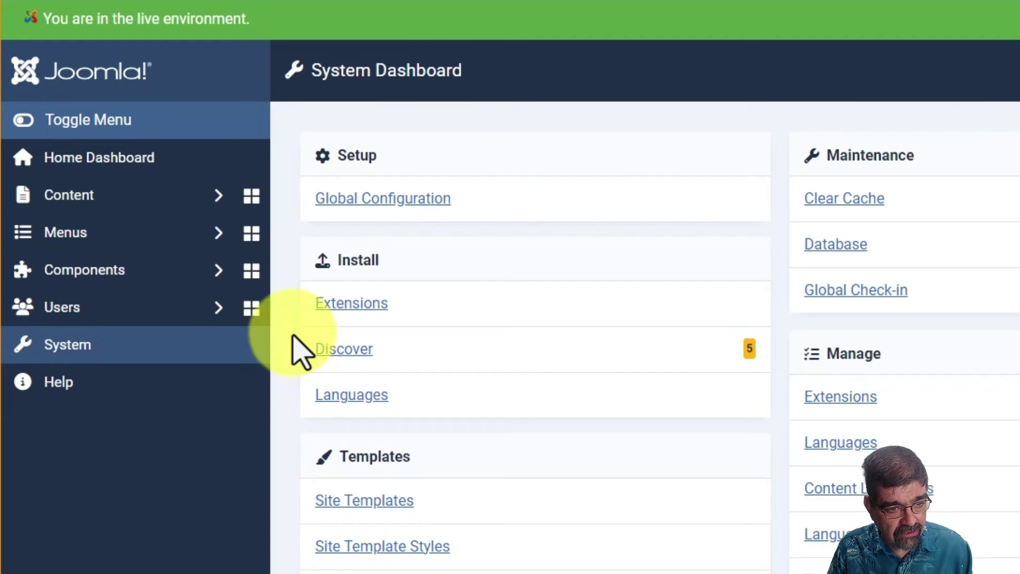
left_click(332, 354)
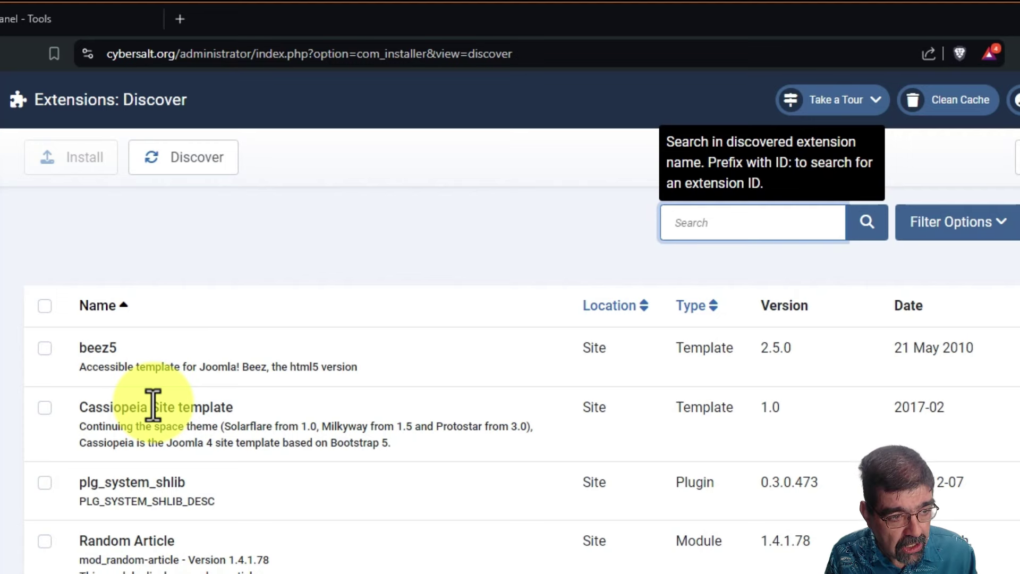
left_click(44, 407)
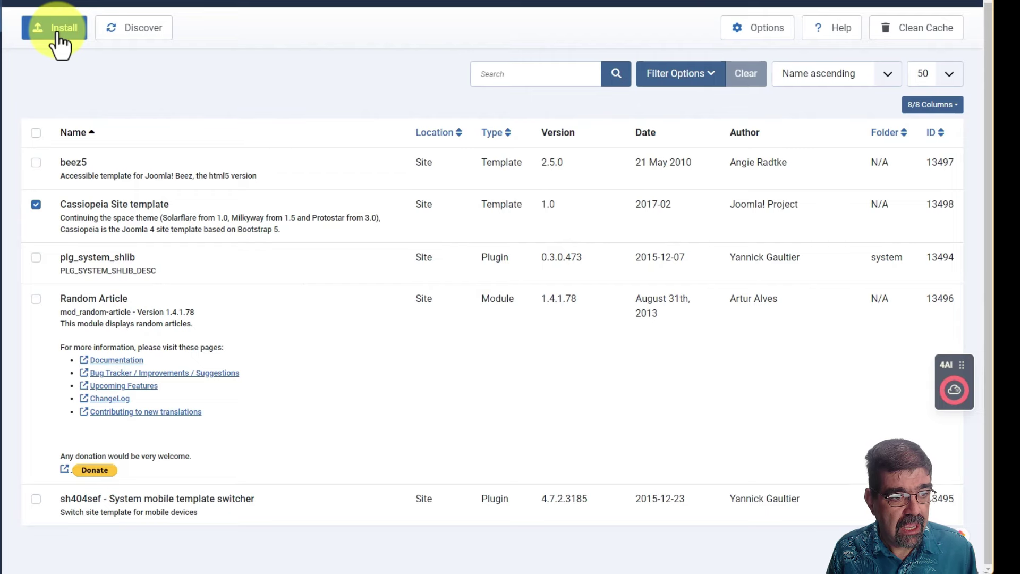
Install the ticked Cassiopeia Site template from the Discover list
left_click(57, 31)
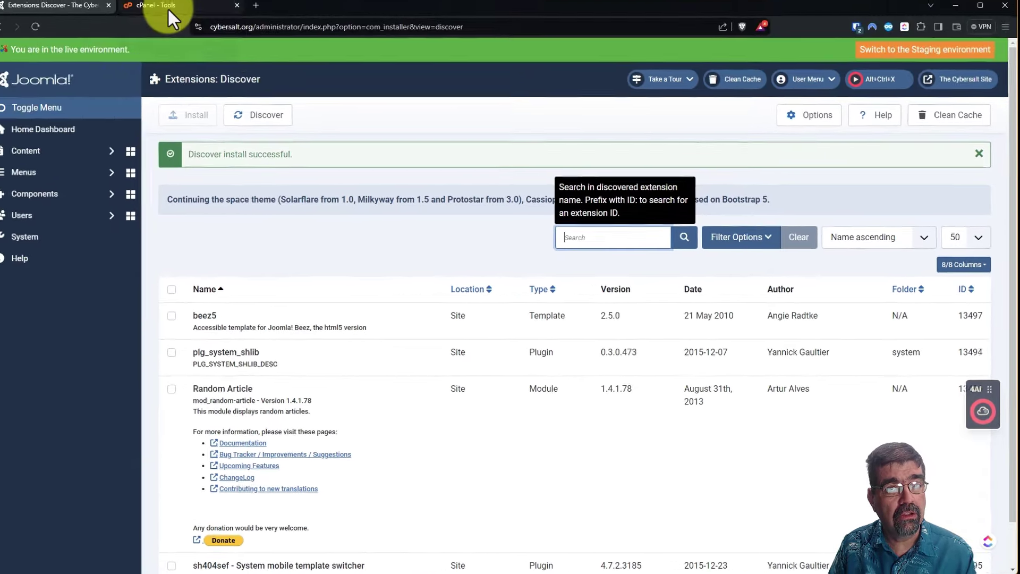
Open cPanel File Manager and browse into public_html/templates
left_click(180, 14)
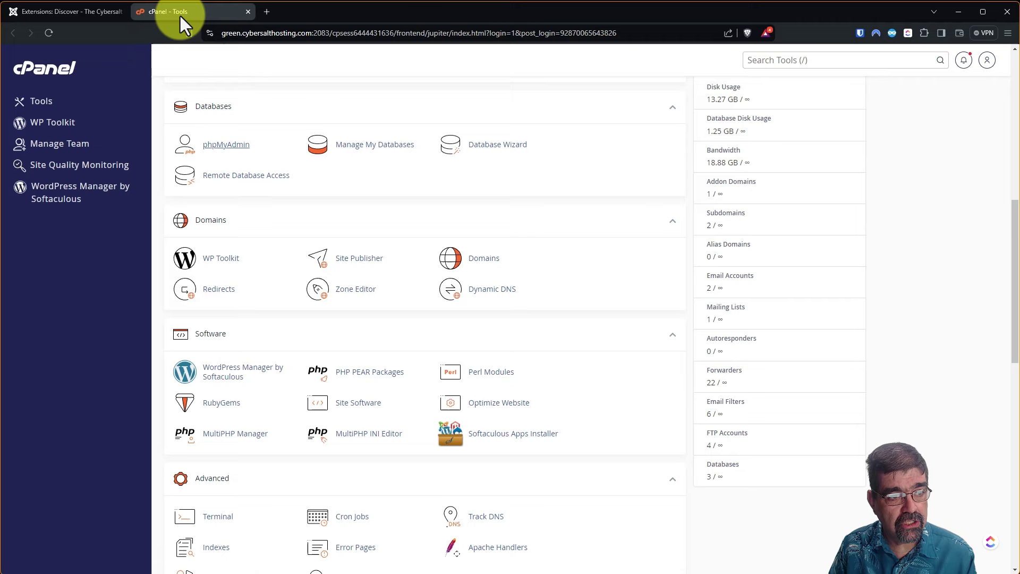
scroll(348, 176, "up", 5)
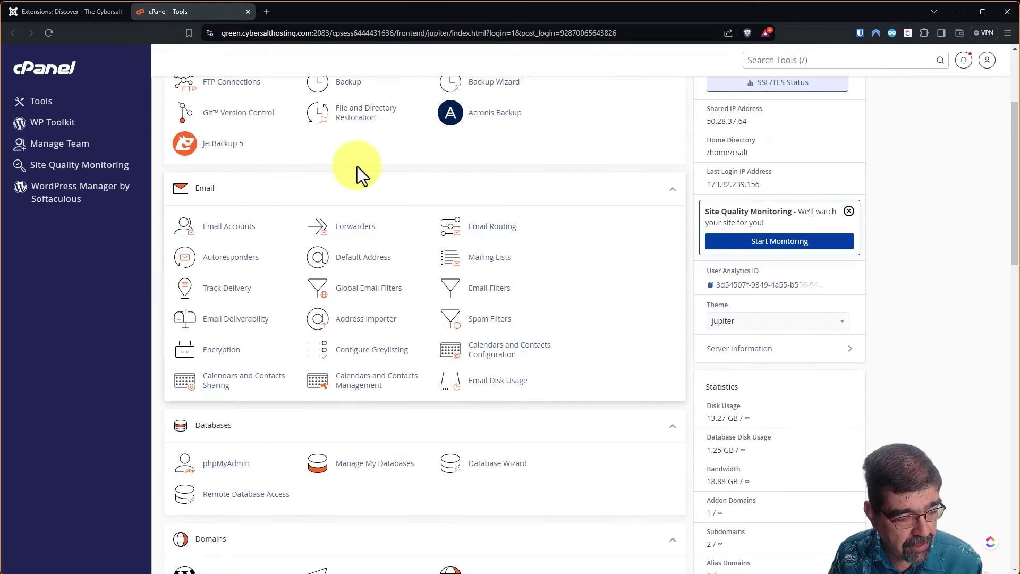
scroll(357, 170, "up", 3)
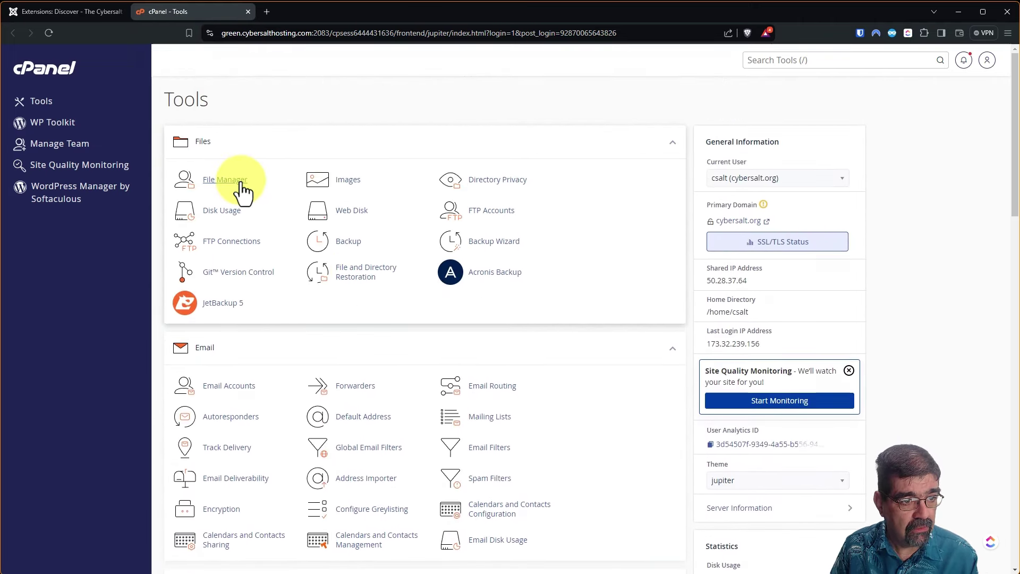
left_click(240, 183)
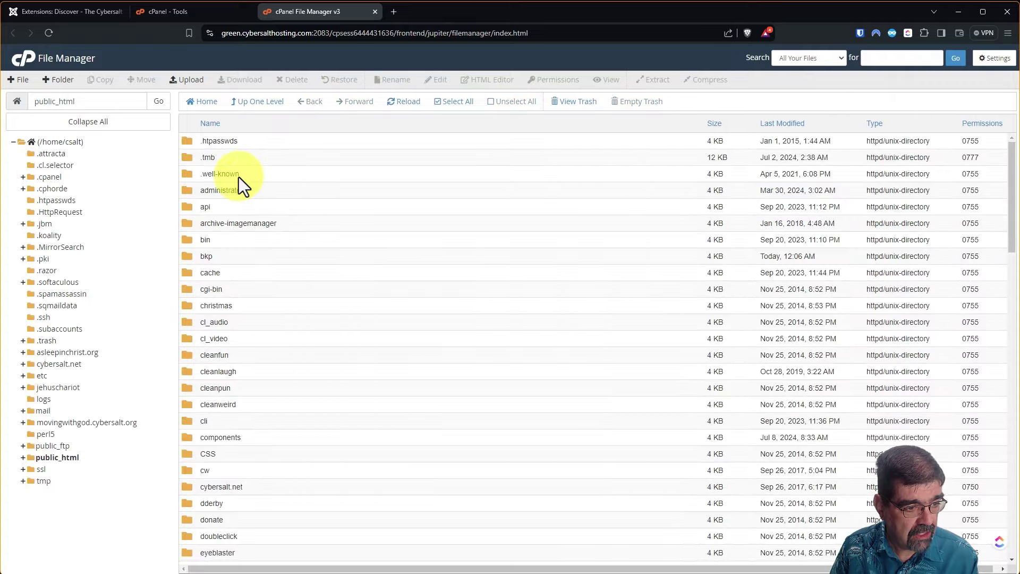
left_click(53, 459)
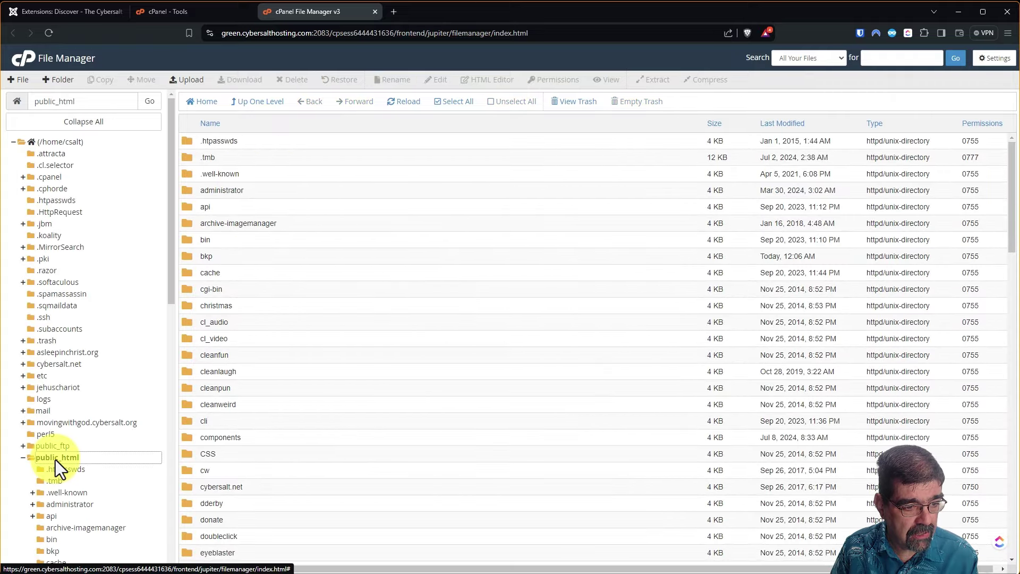
left_click(79, 11)
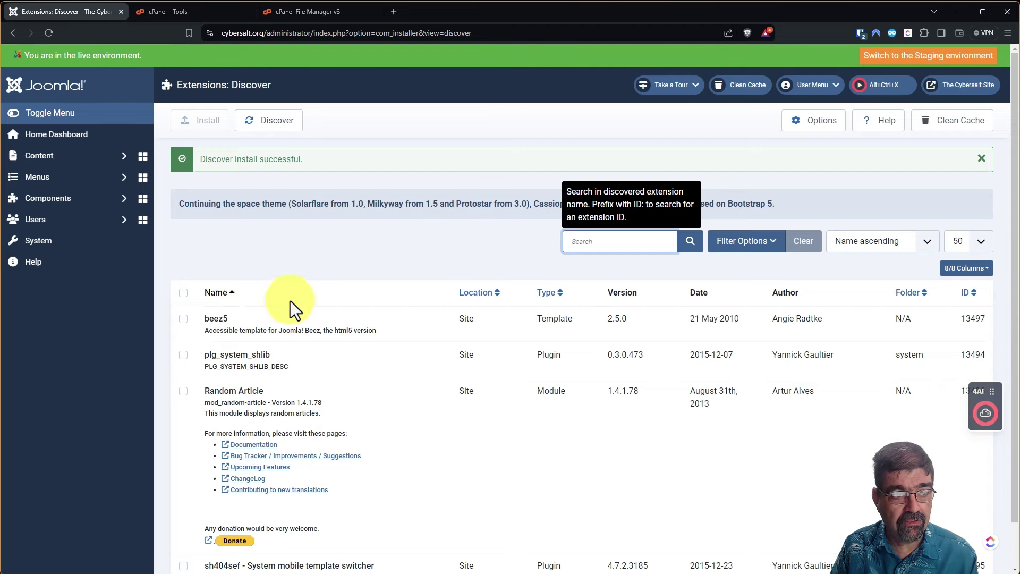
left_click(292, 10)
scroll(292, 261, "down", 5)
scroll(292, 265, "down", 7)
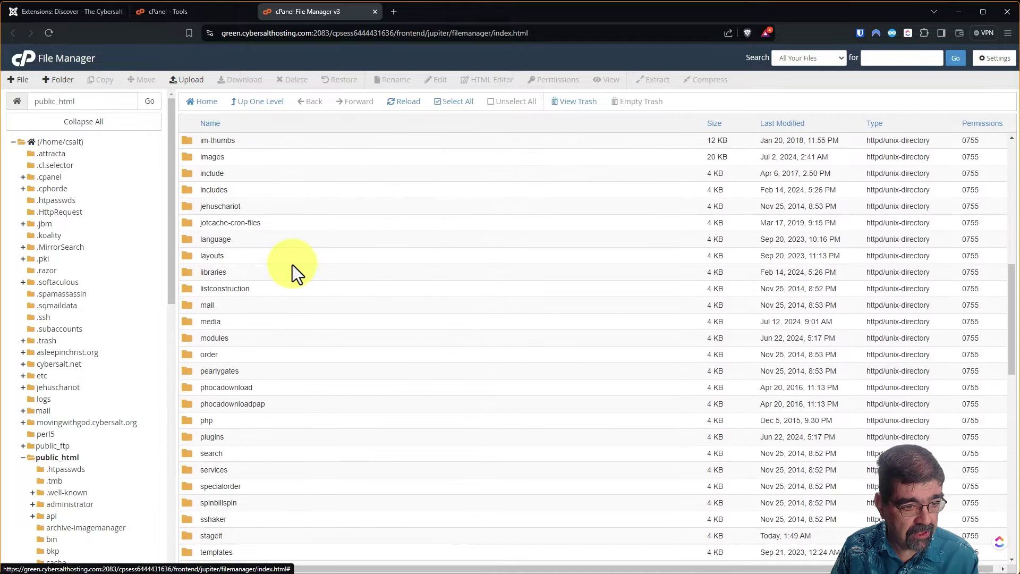
double_click(194, 446)
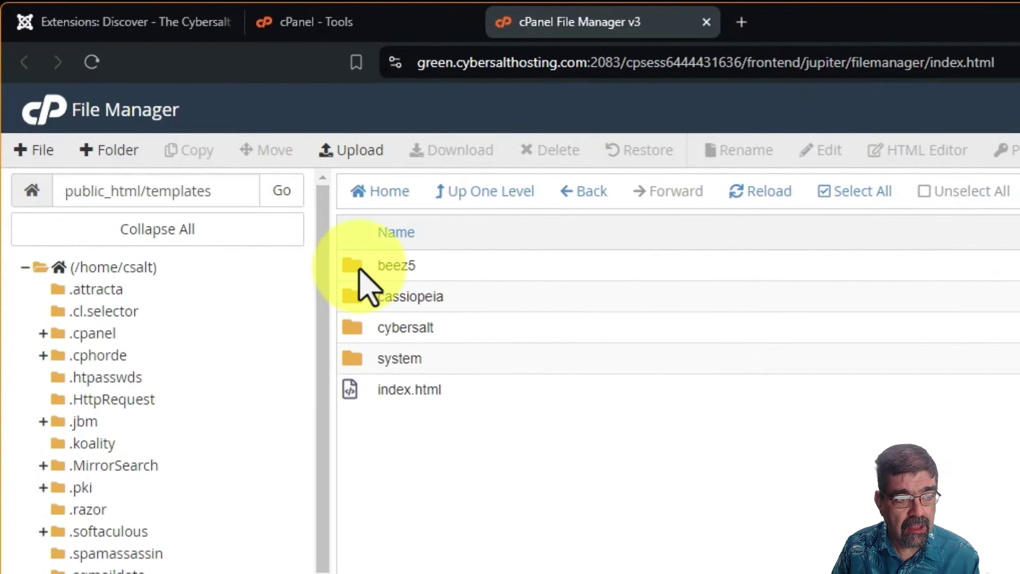
Permanently delete the beez5 folder, skipping the trash
left_click(358, 269)
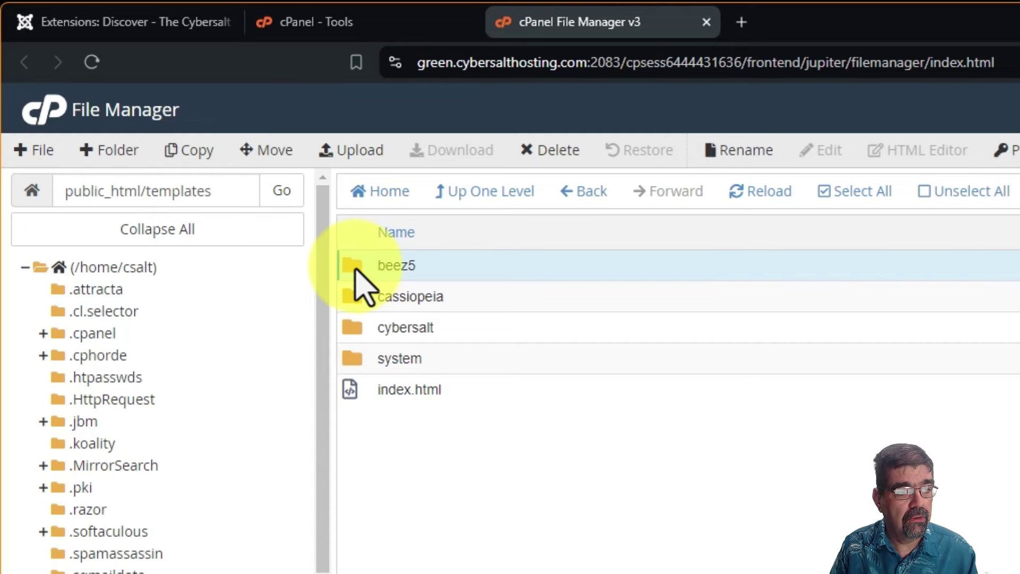
right_click(356, 269)
left_click(430, 402)
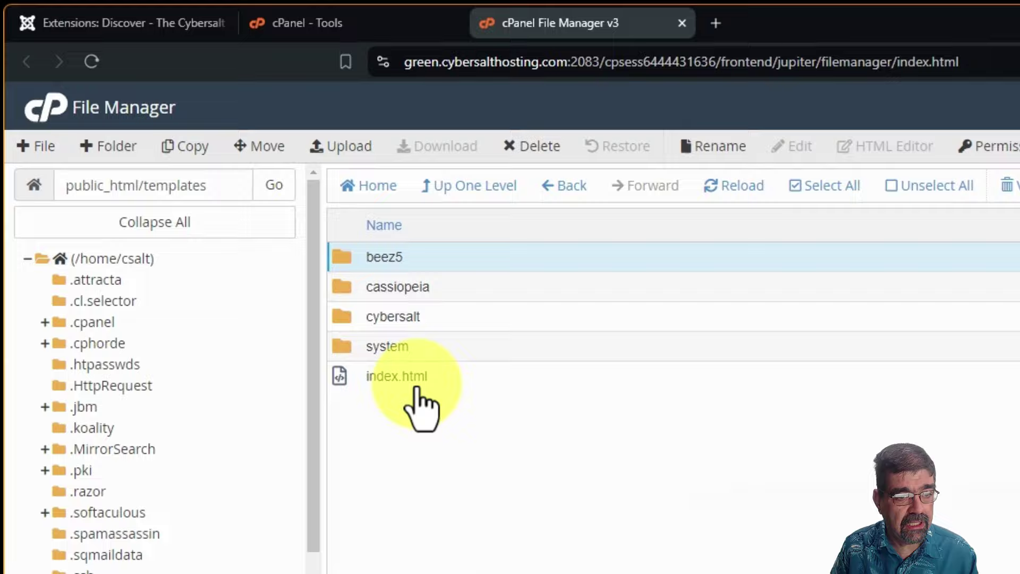
left_click(425, 323)
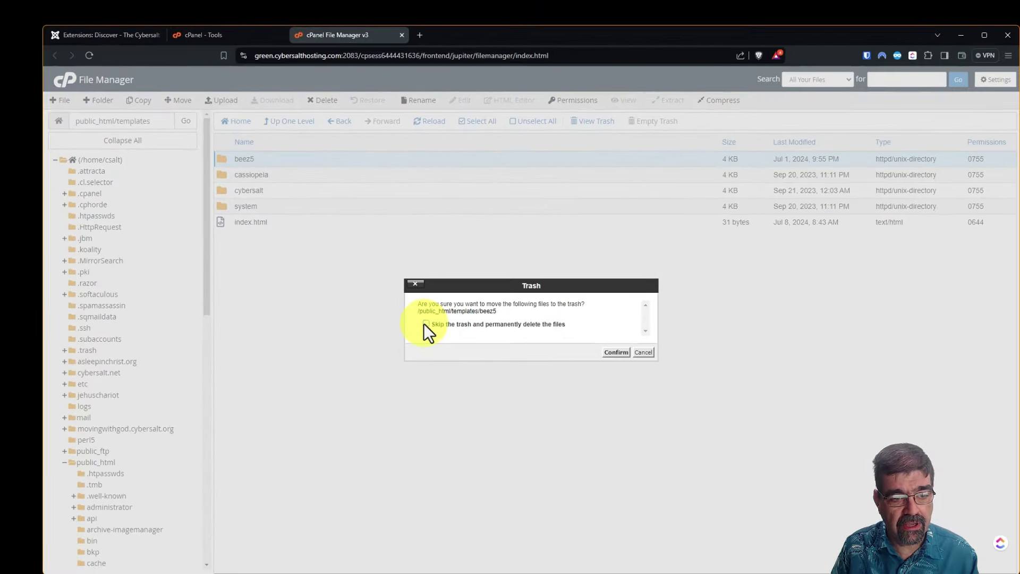
left_click(615, 353)
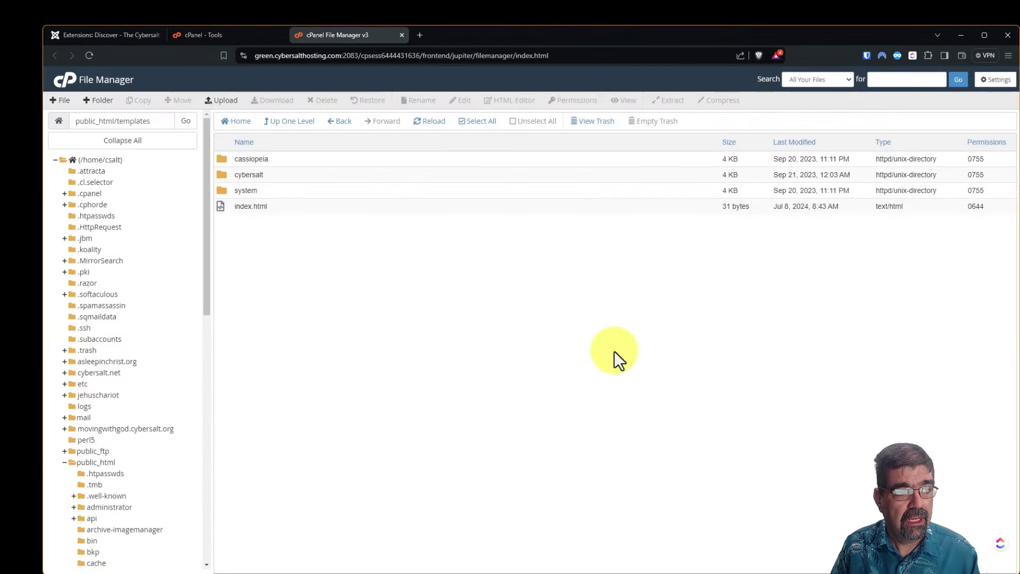
Rescan Joomla's Discover list so only plg_system_shlib, Random Article and sh404sef remain
left_click(107, 38)
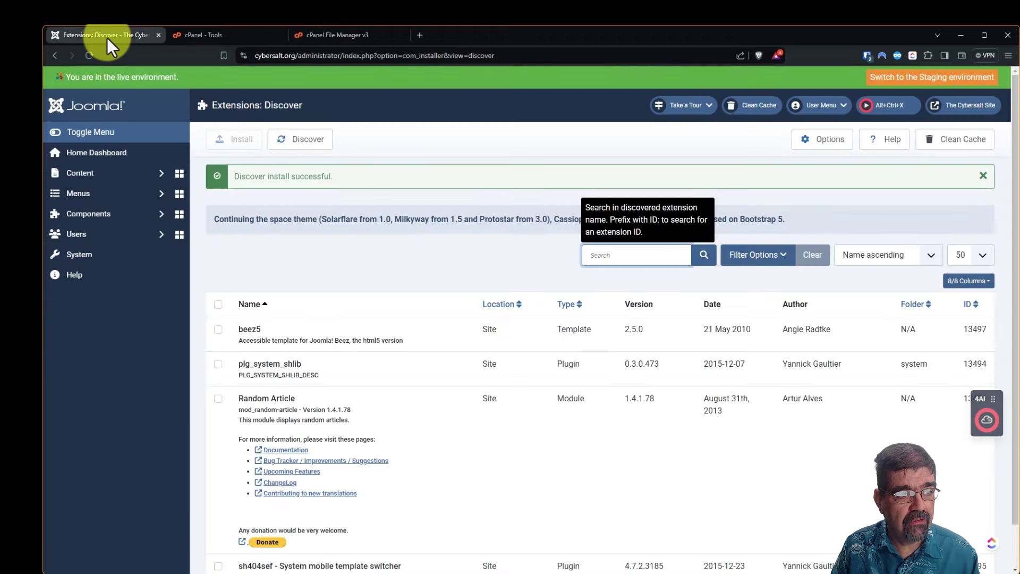
left_click(304, 141)
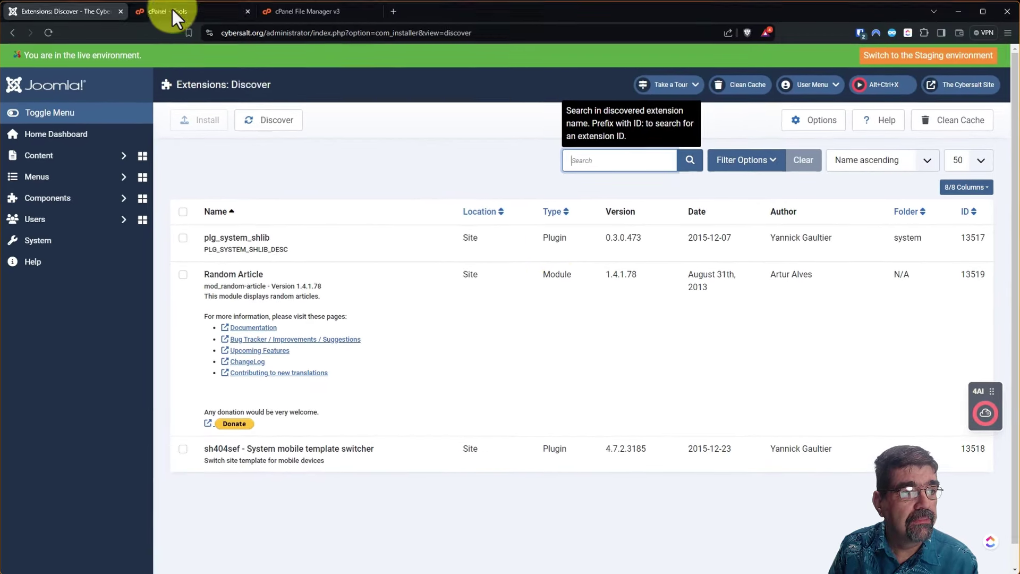
Go back up to public_html in File Manager and open the modules folder
left_click(280, 12)
left_click(258, 102)
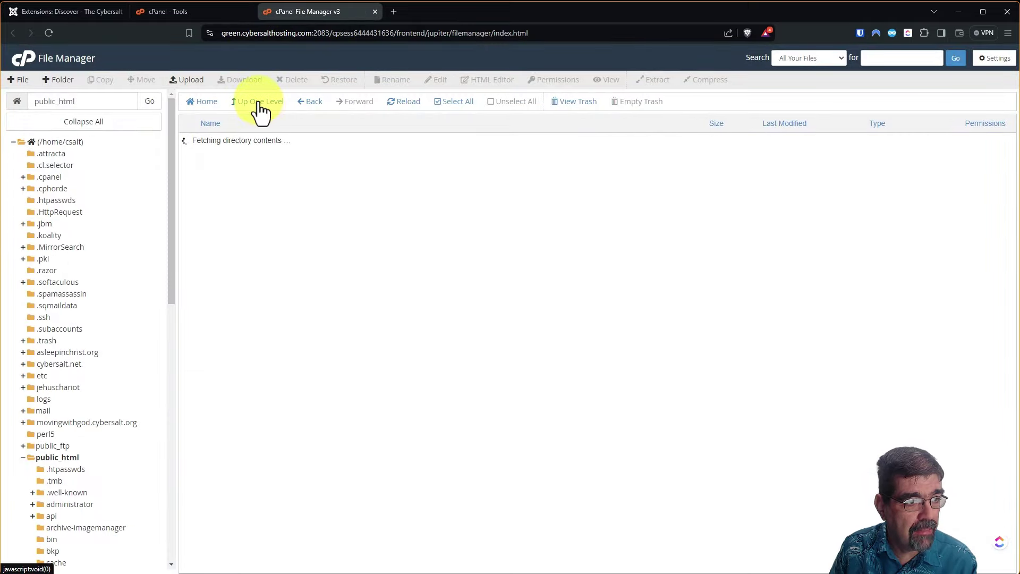
scroll(355, 200, "down", 5)
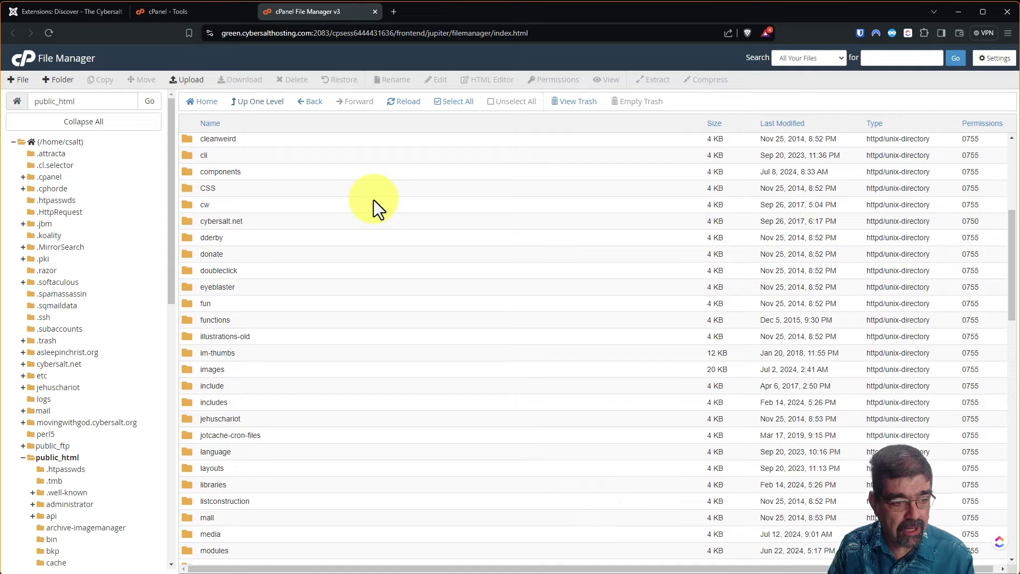
scroll(342, 324, "down", 2)
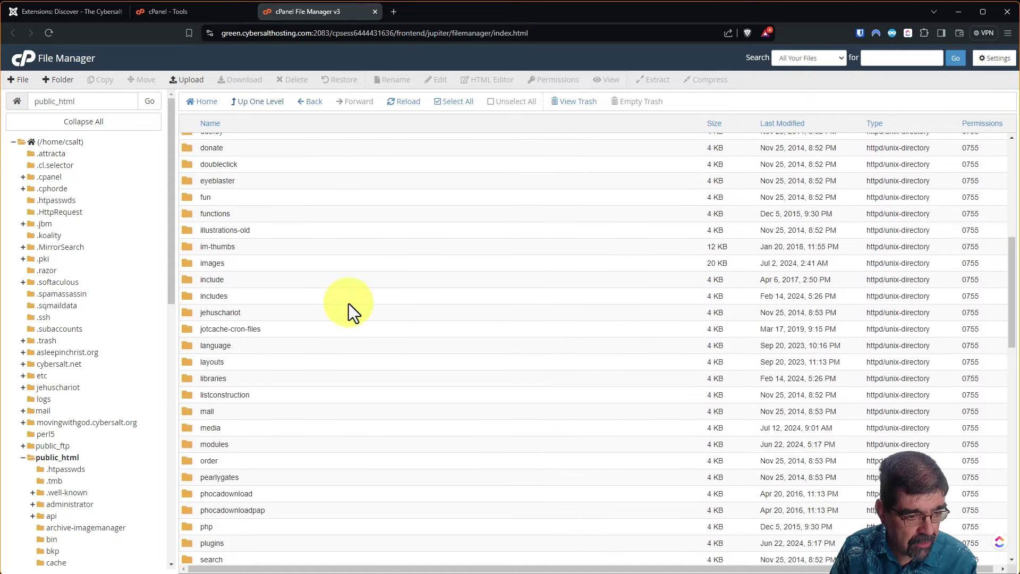
double_click(195, 446)
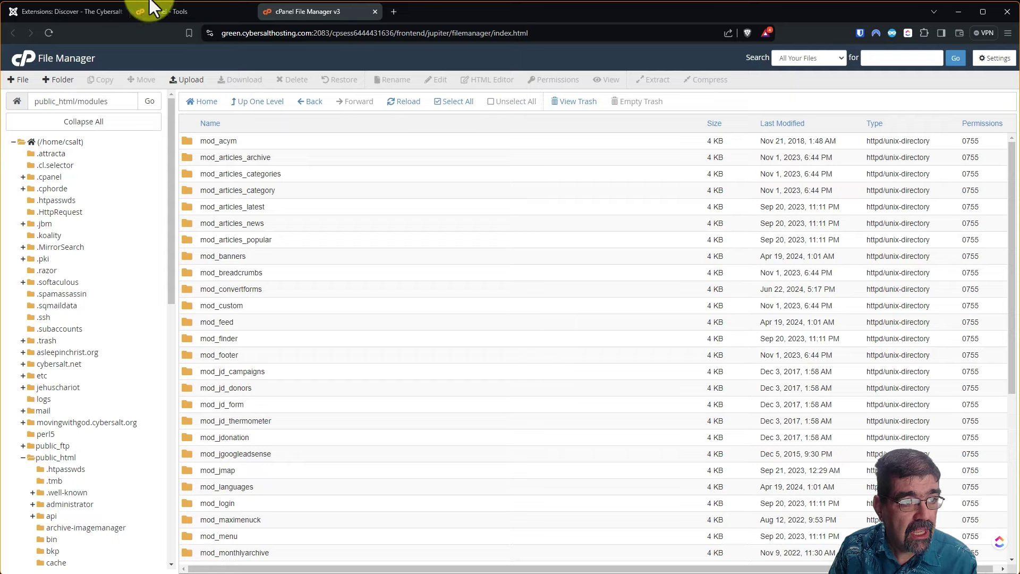
scroll(374, 222, "down", 4)
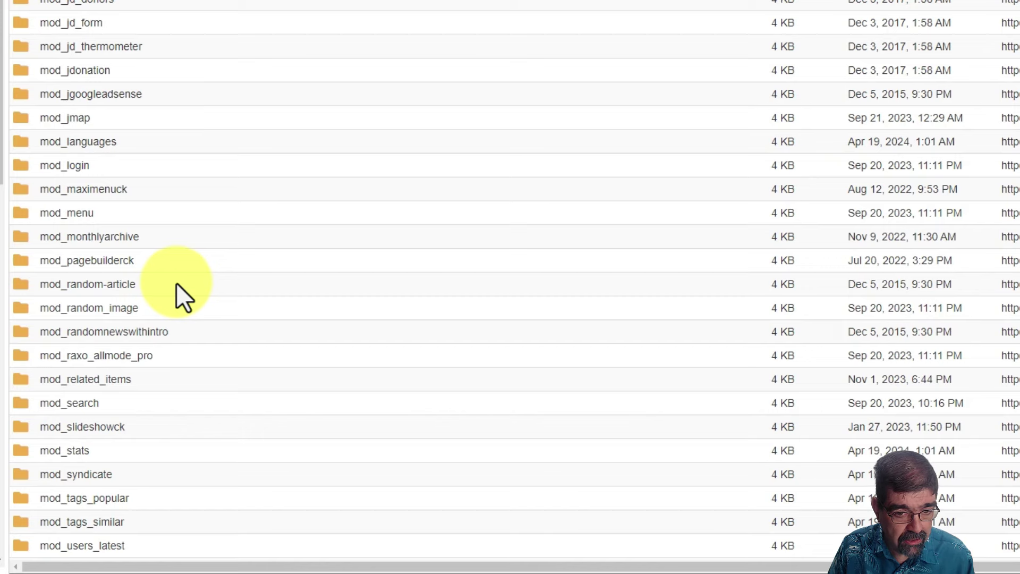
Permanently delete the mod_random-article folder, skipping the trash
left_click(25, 282)
right_click(24, 282)
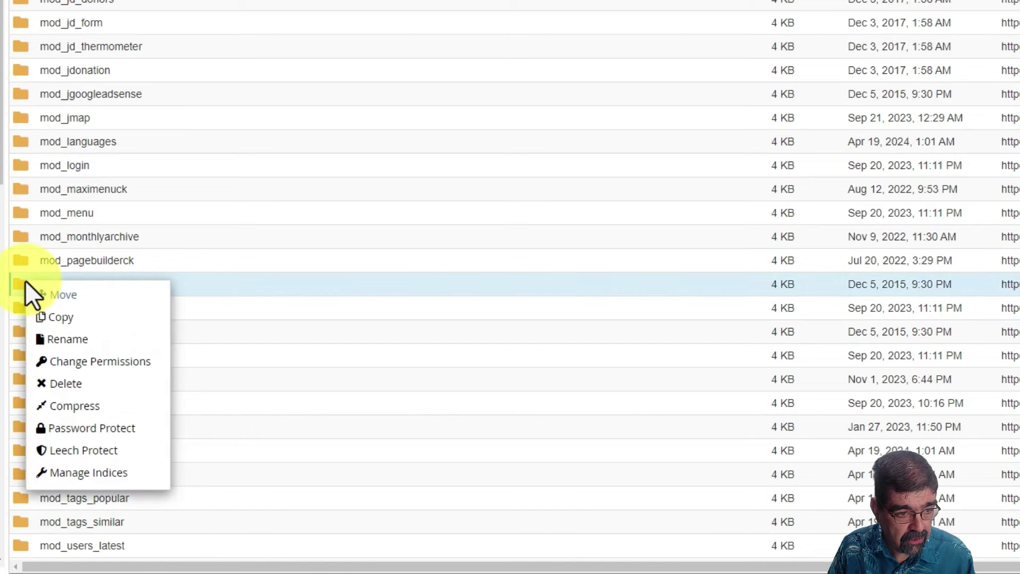
left_click(91, 383)
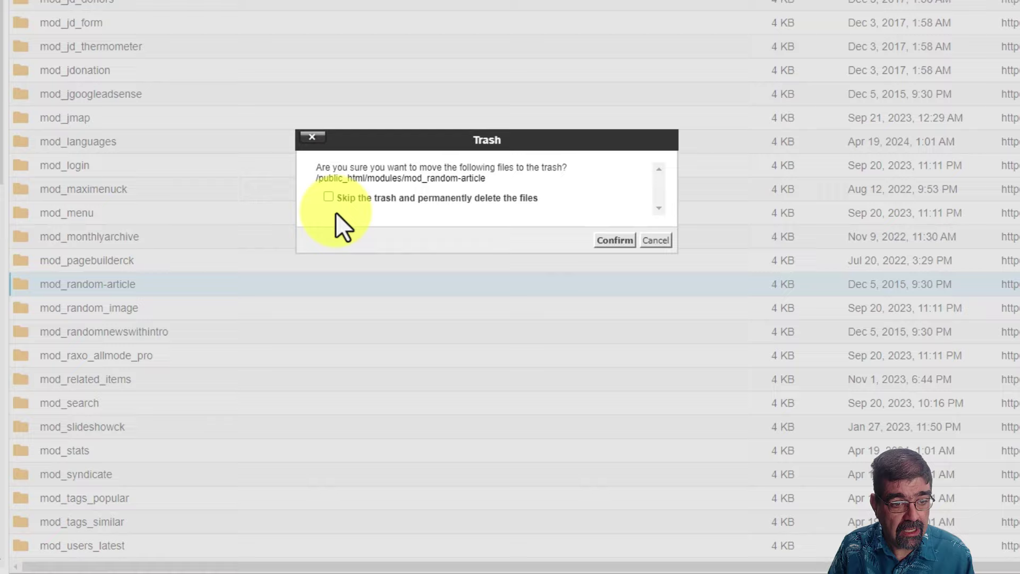
left_click(328, 197)
left_click(614, 241)
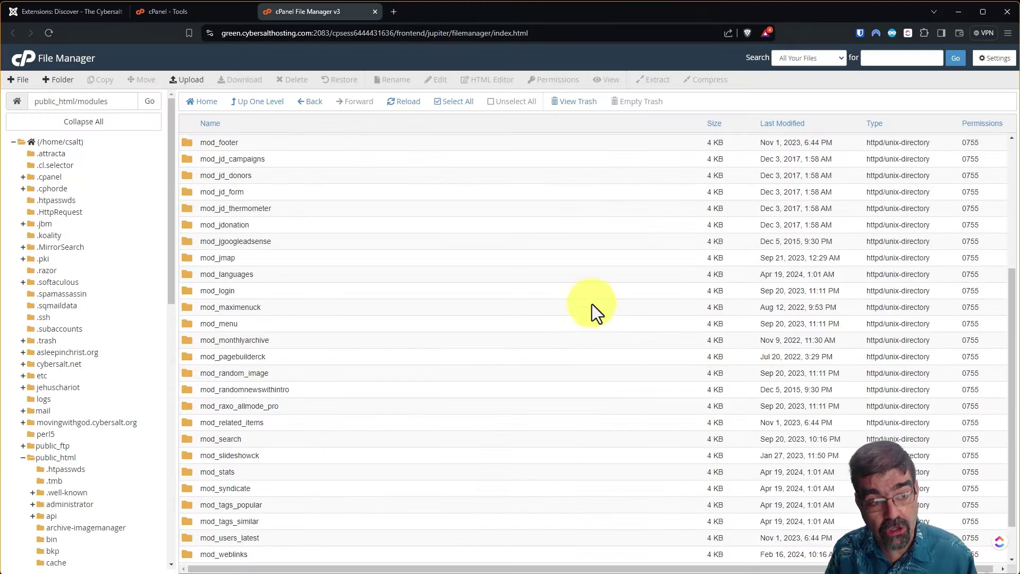
left_click(56, 9)
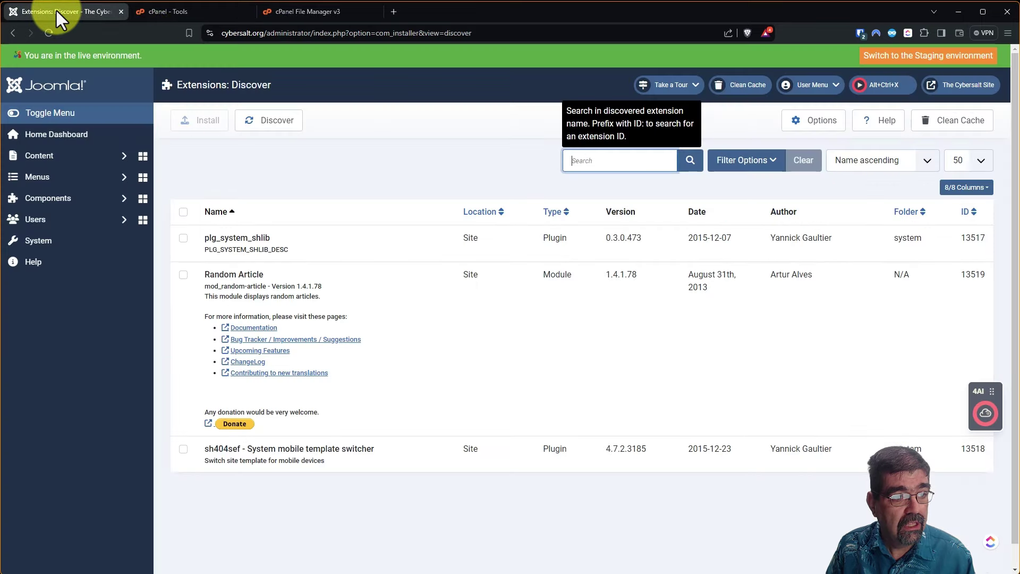
left_click(296, 122)
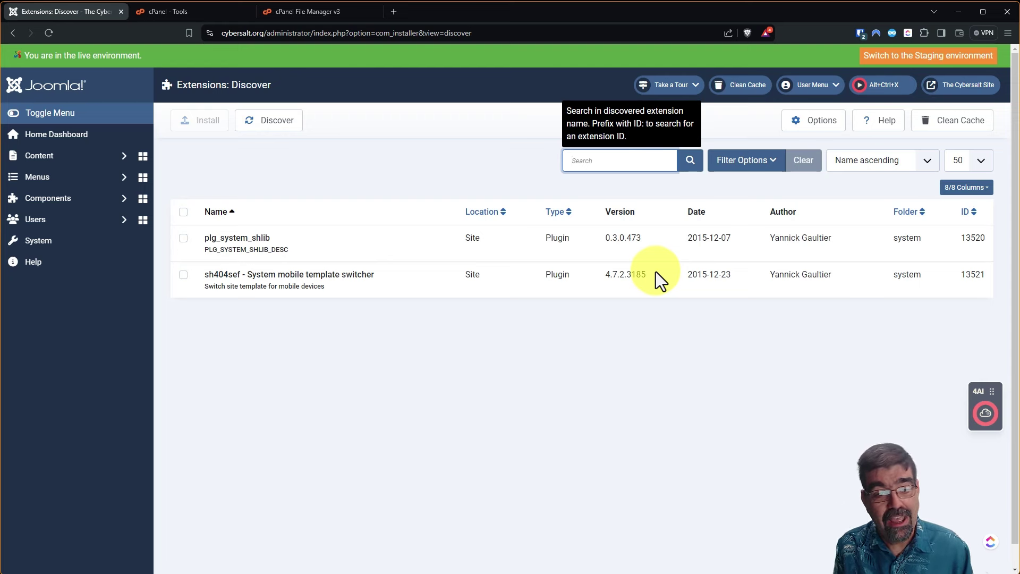
left_click(435, 131)
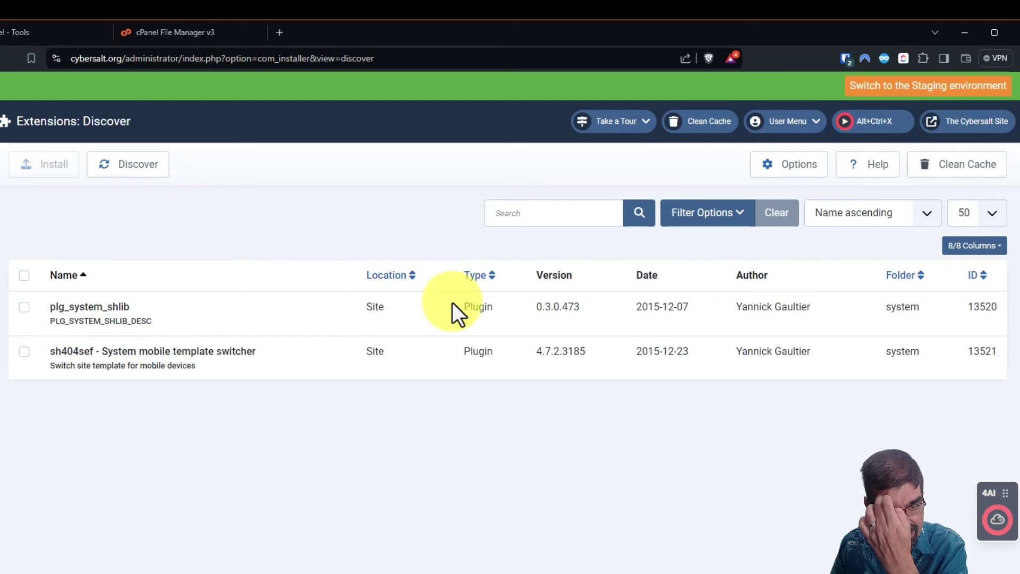
Go up to the site root in File Manager and open the plugins folder
left_click(148, 32)
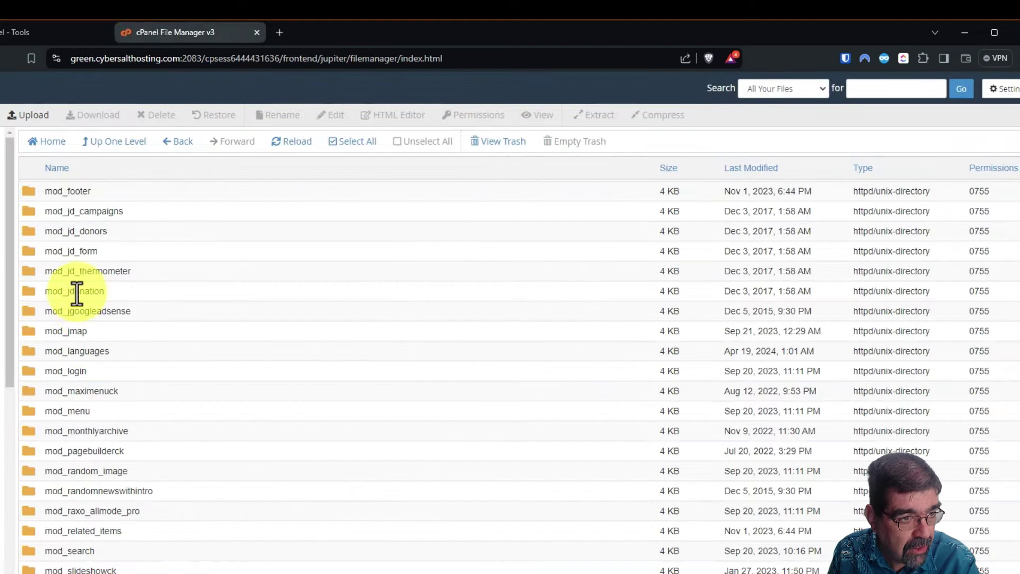
left_click(121, 142)
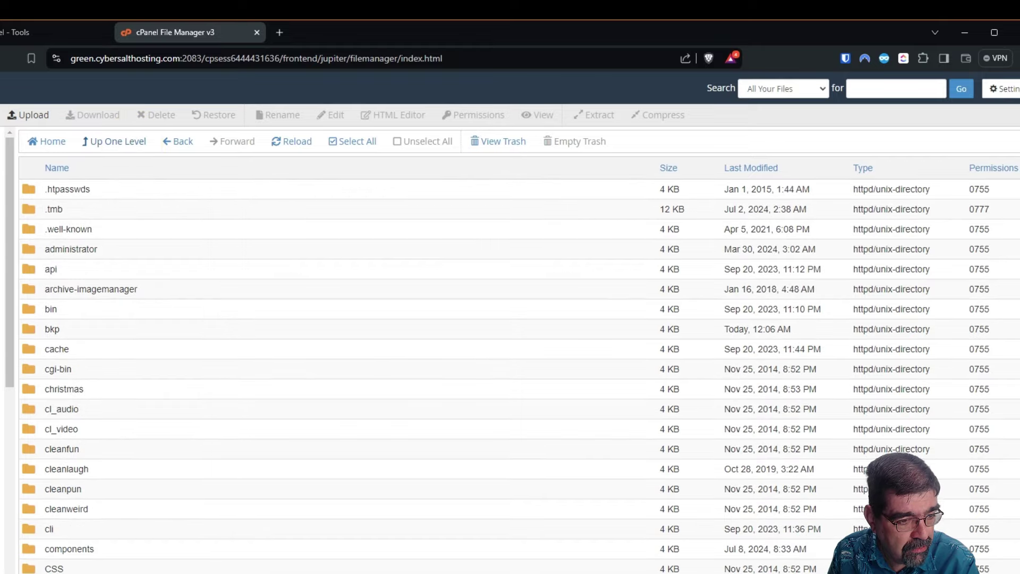
scroll(210, 355, "down", 5)
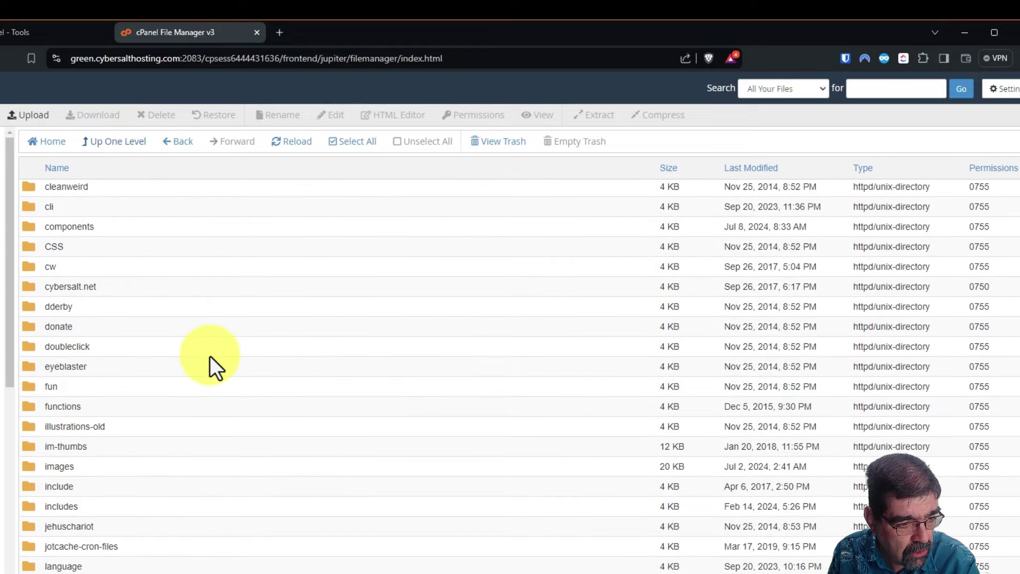
scroll(209, 356, "down", 5)
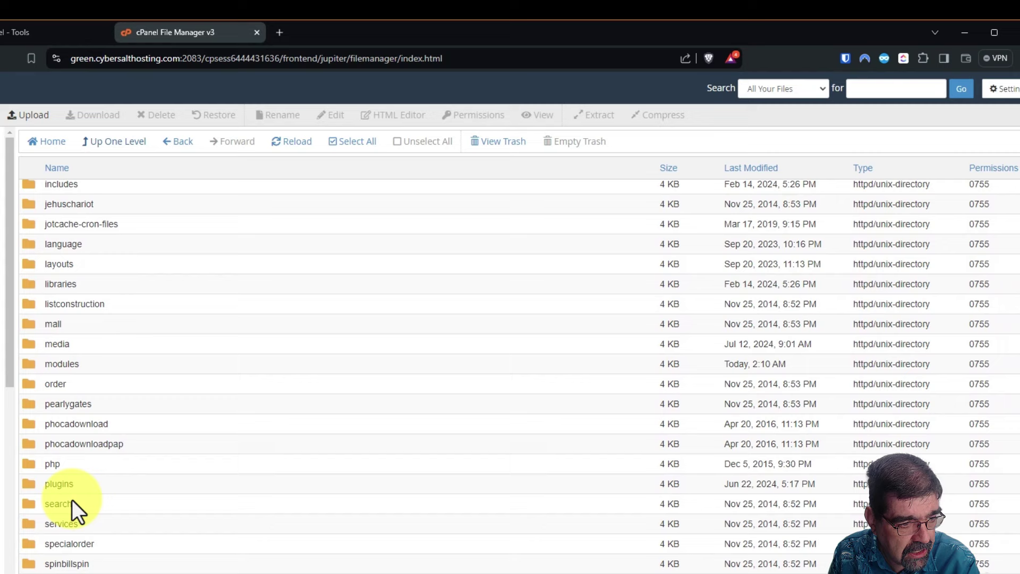
double_click(37, 484)
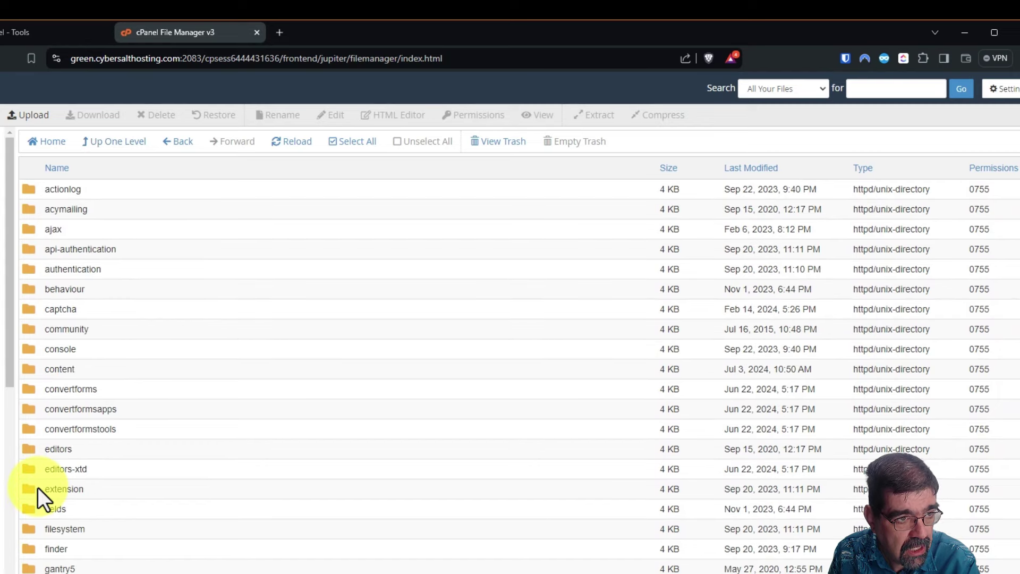
Open the system plugins folder, cross-checking the two plugins left on Joomla's Discover list
key("ctrl+shift+Tab")
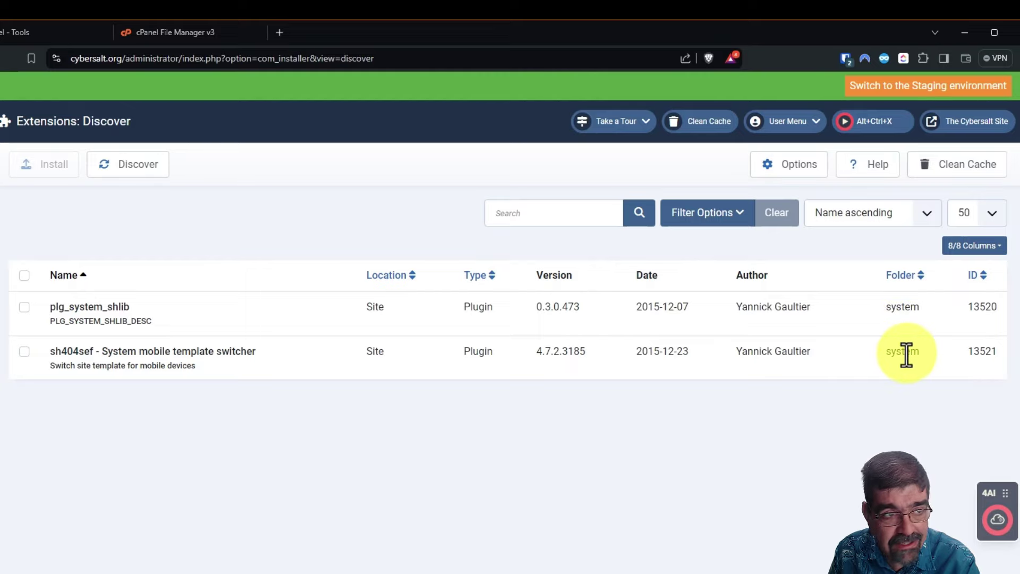
left_click(153, 36)
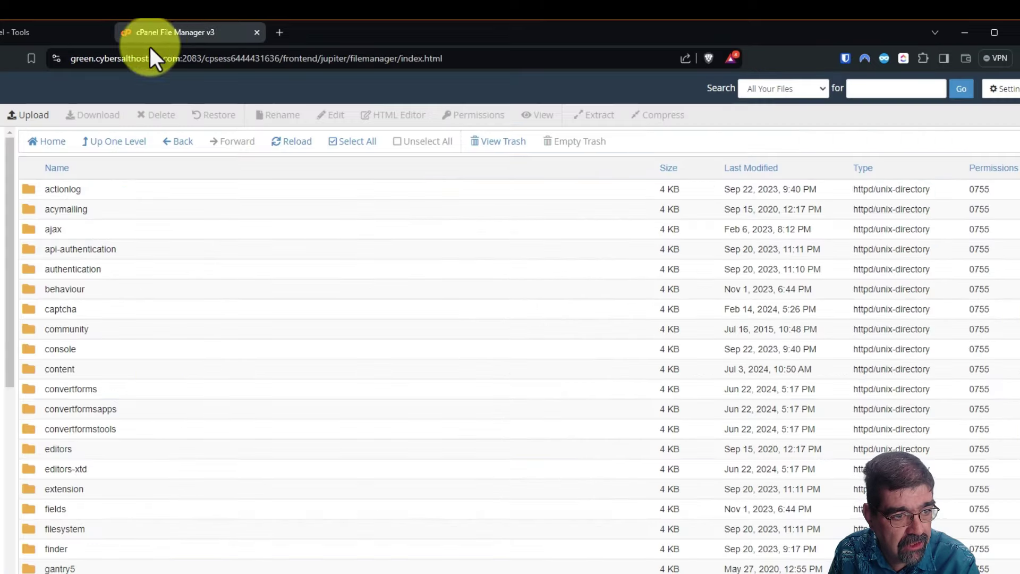
scroll(158, 375, "down", 3)
scroll(158, 373, "down", 8)
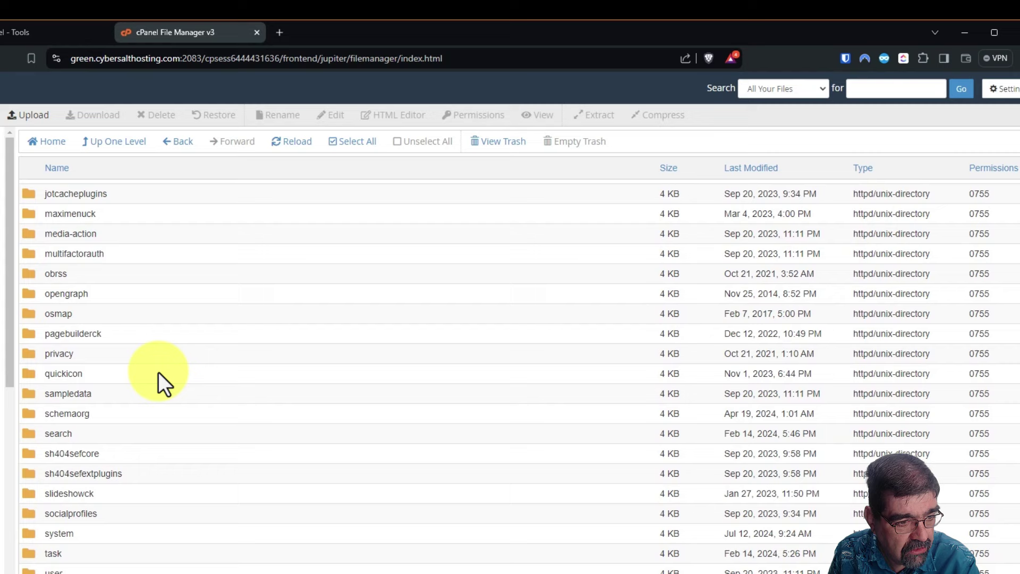
double_click(35, 534)
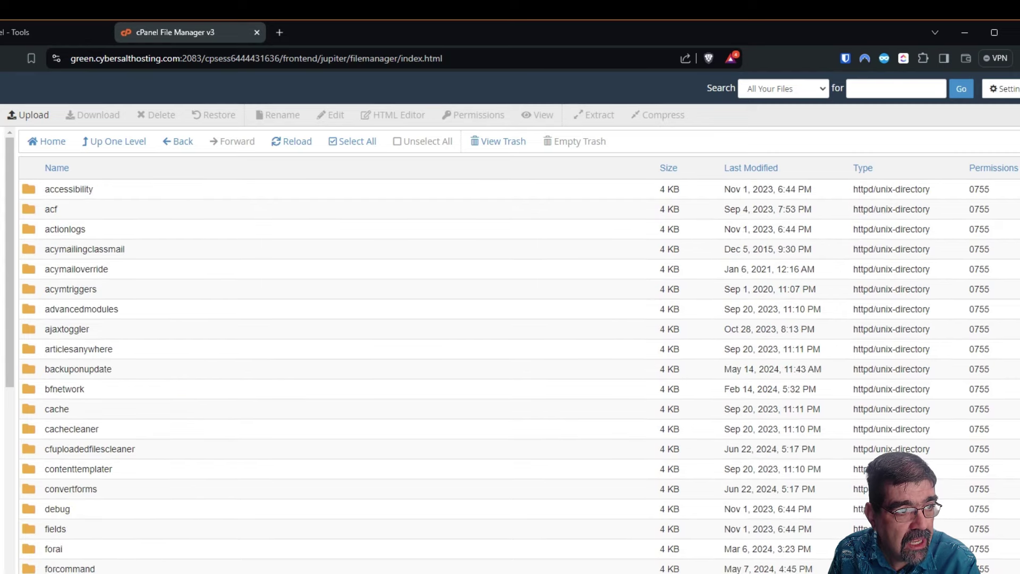
key("ctrl+shift+Tab")
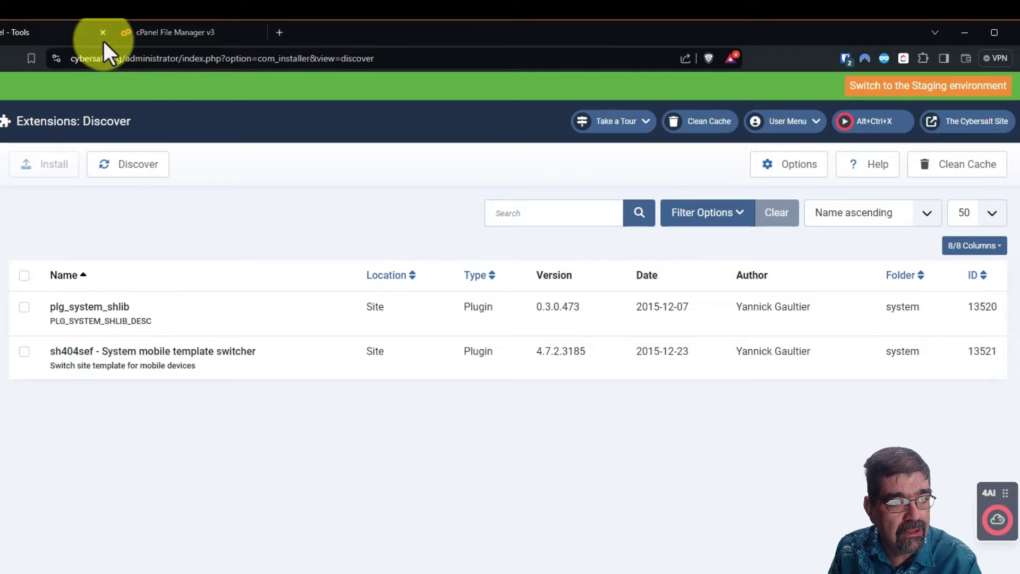
Scroll down the system plugins listing and open the shlib folder
left_click(162, 37)
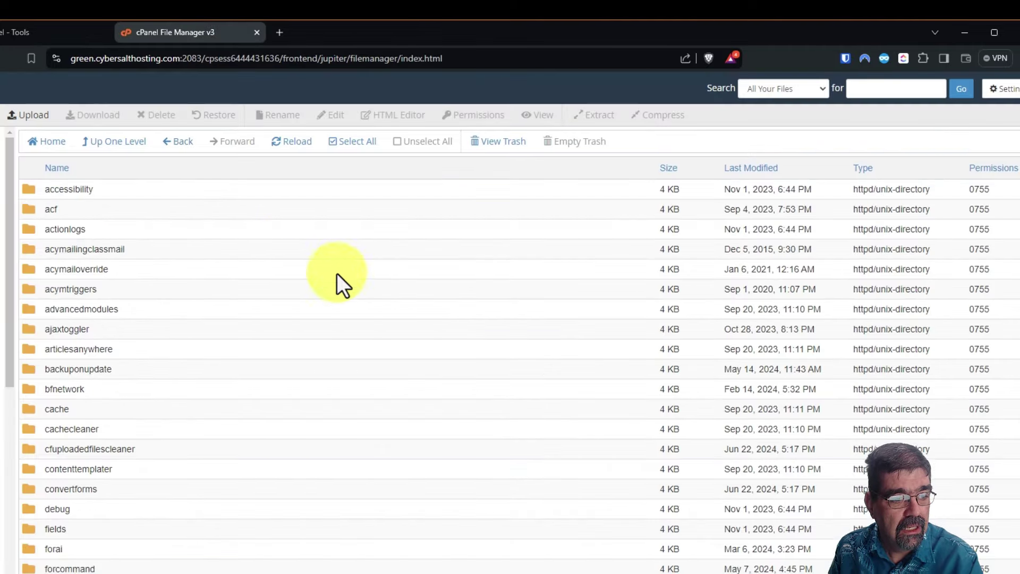
scroll(338, 267, "down", 5)
scroll(340, 255, "down", 10)
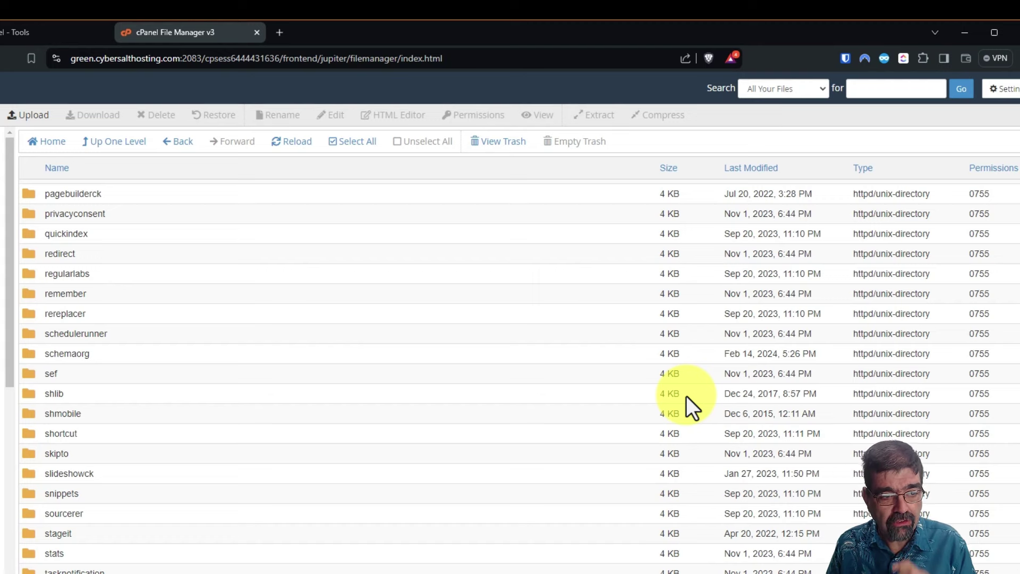
double_click(33, 393)
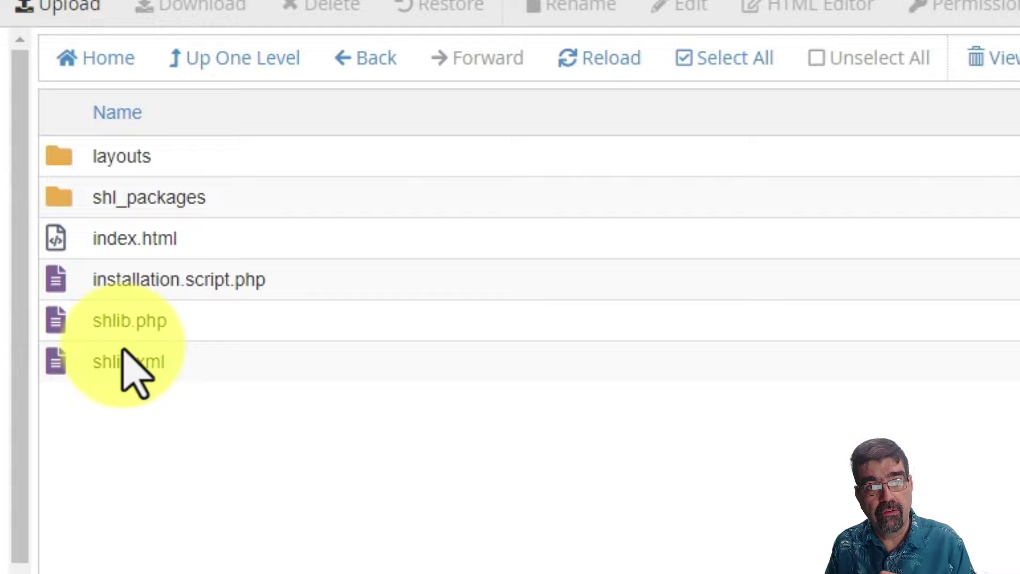
View shlib.xml and highlight its plg_system_shlib version 0.3.0.473 details
right_click(62, 251)
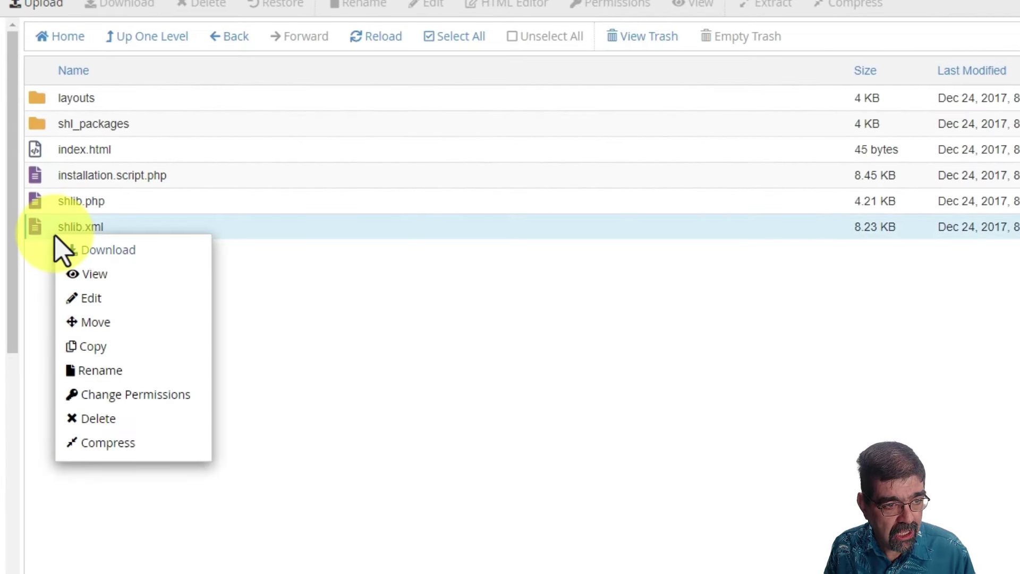
left_click(86, 276)
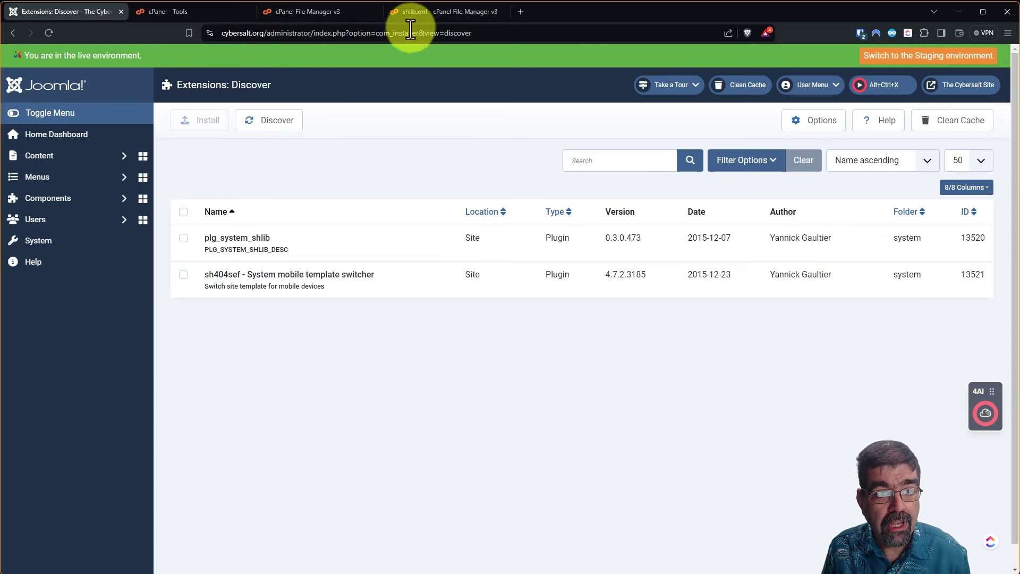
left_click(420, 12)
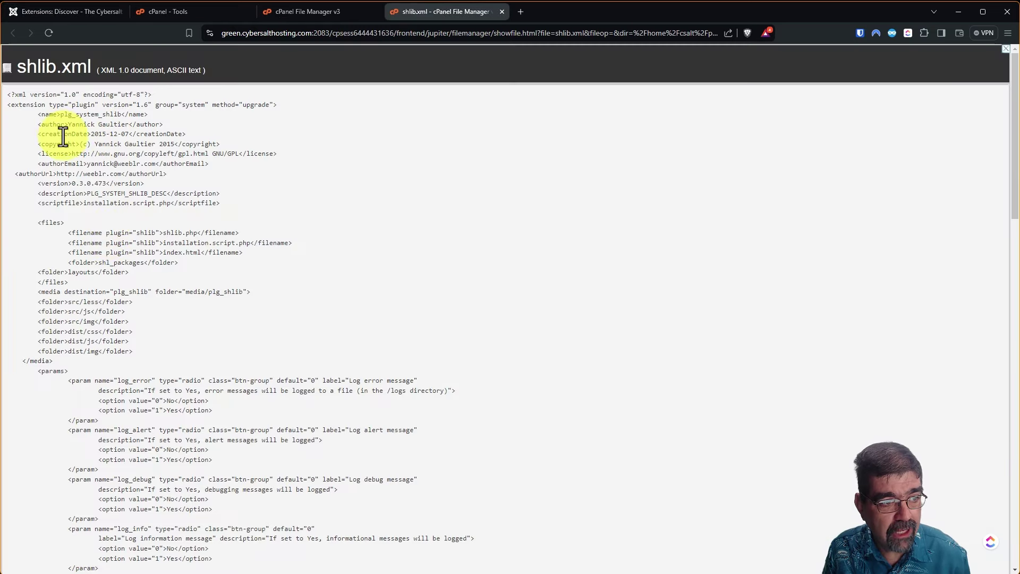
left_click_drag(61, 124, 125, 232)
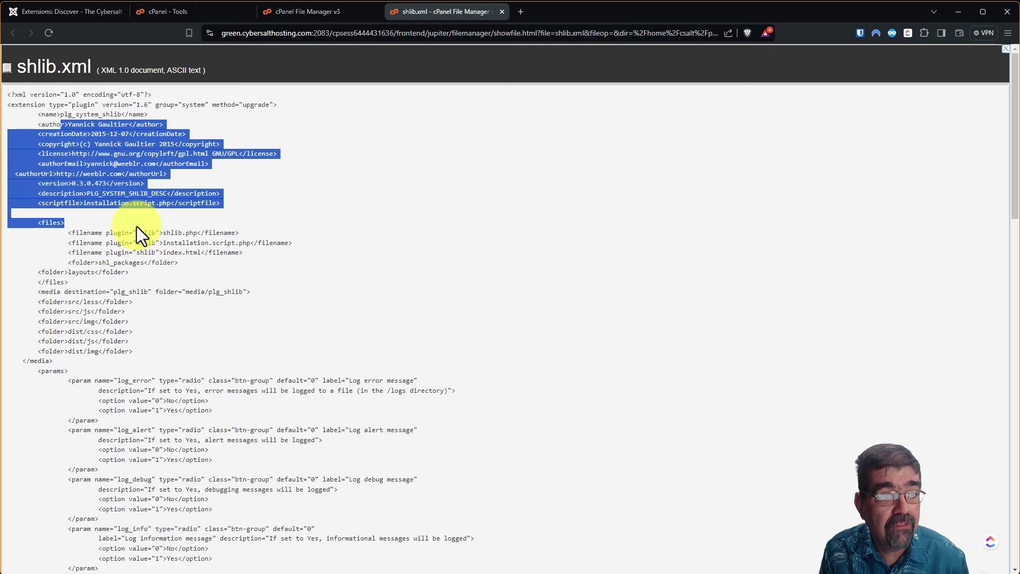
Close the XML view, return to plugins/system, and permanently delete the shlib folder
left_click(502, 11)
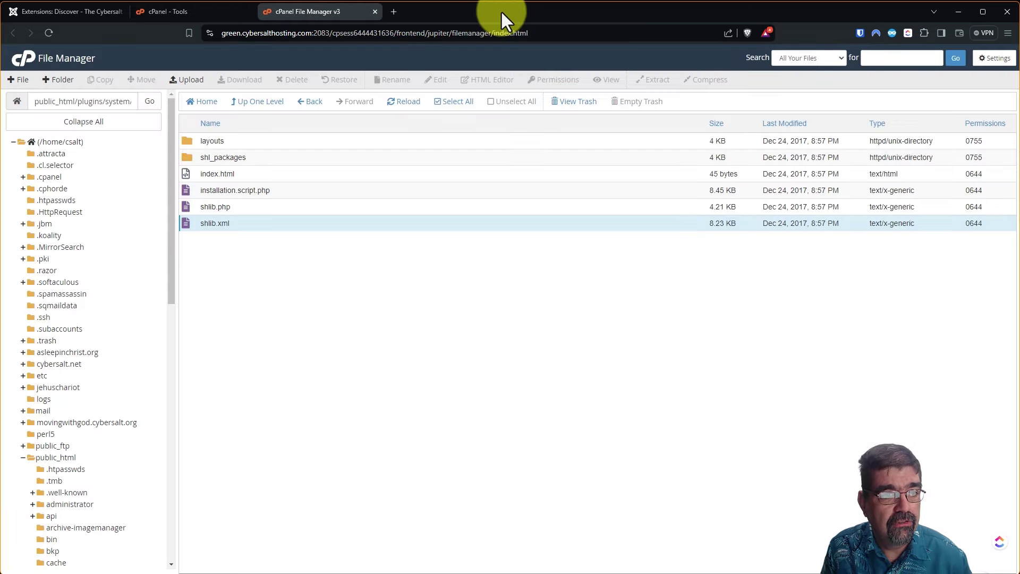
left_click(260, 103)
scroll(385, 282, "down", 15)
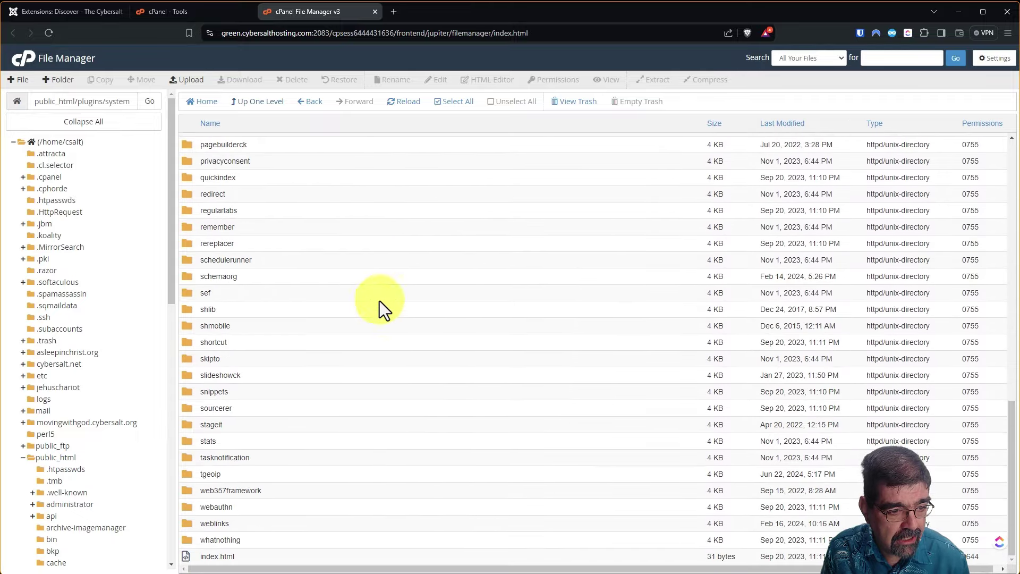
left_click(193, 308)
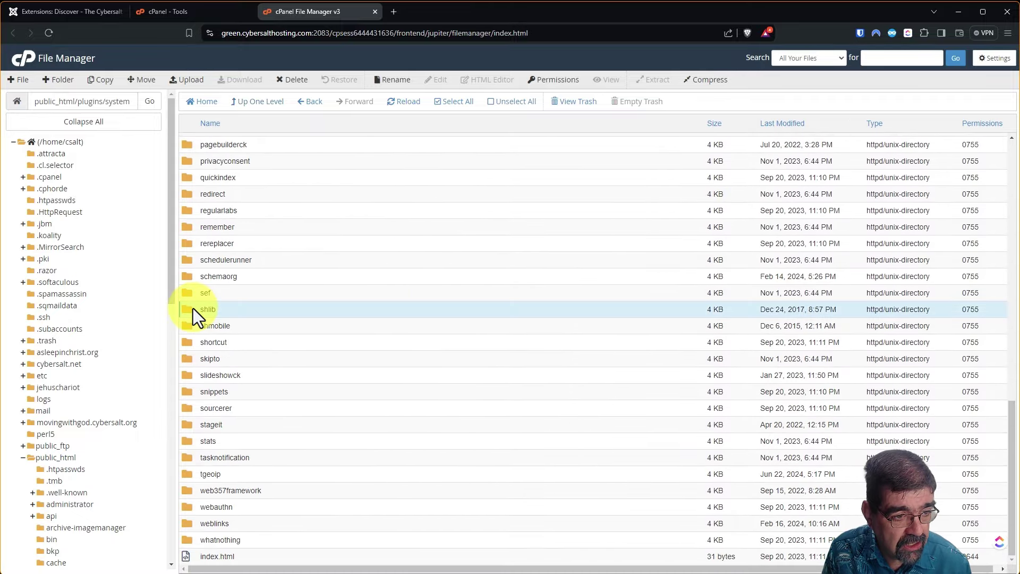
right_click(193, 308)
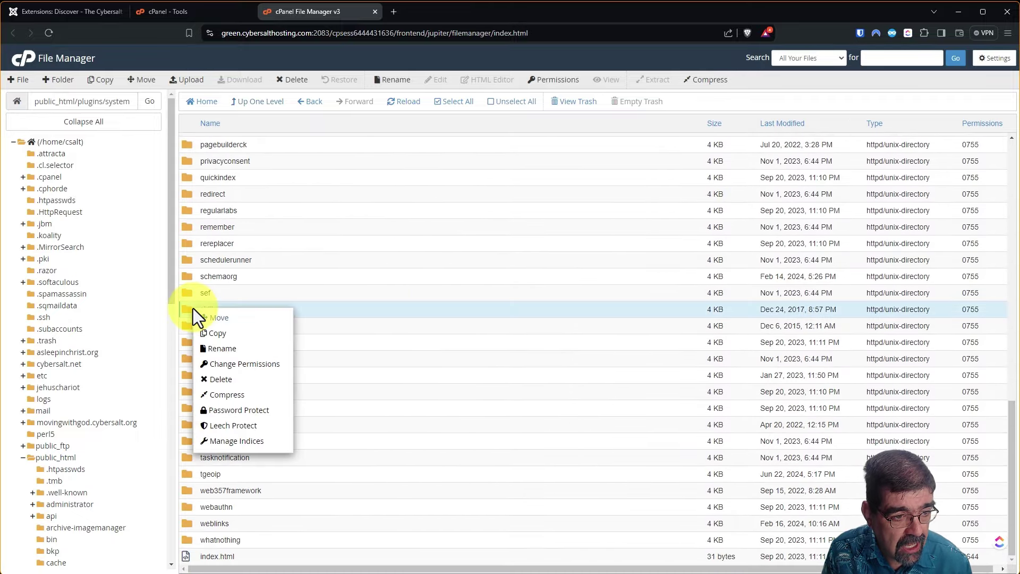
left_click(220, 380)
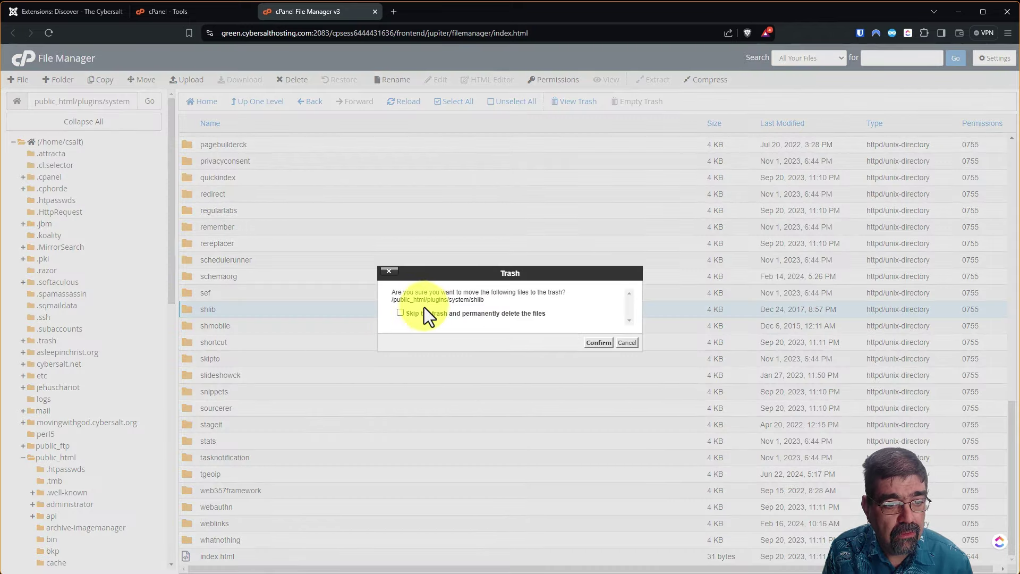
left_click(422, 312)
left_click(599, 342)
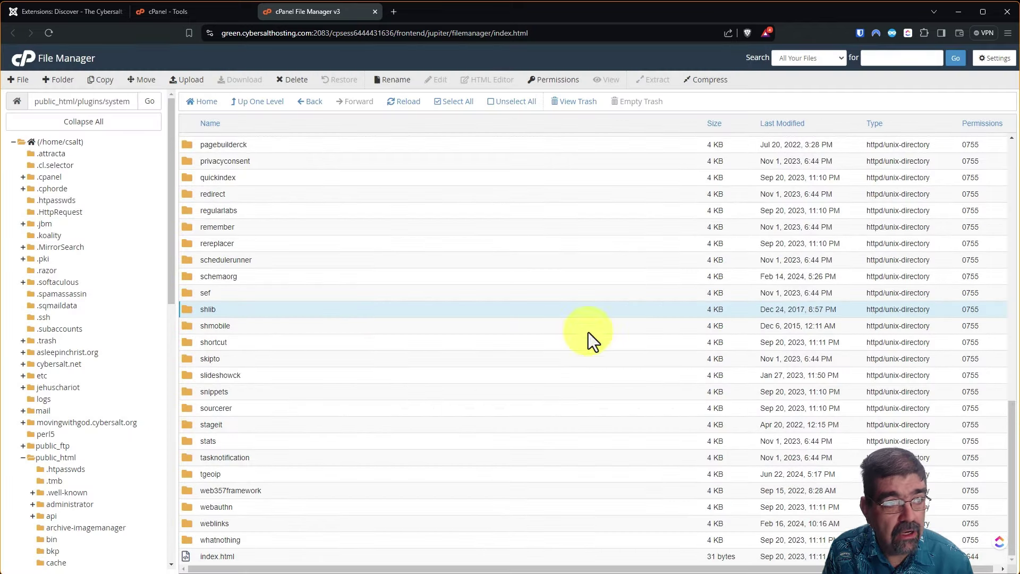
Rerun Discover in Joomla to confirm sh404sef remains, then return to the system plugins listing
left_click(94, 12)
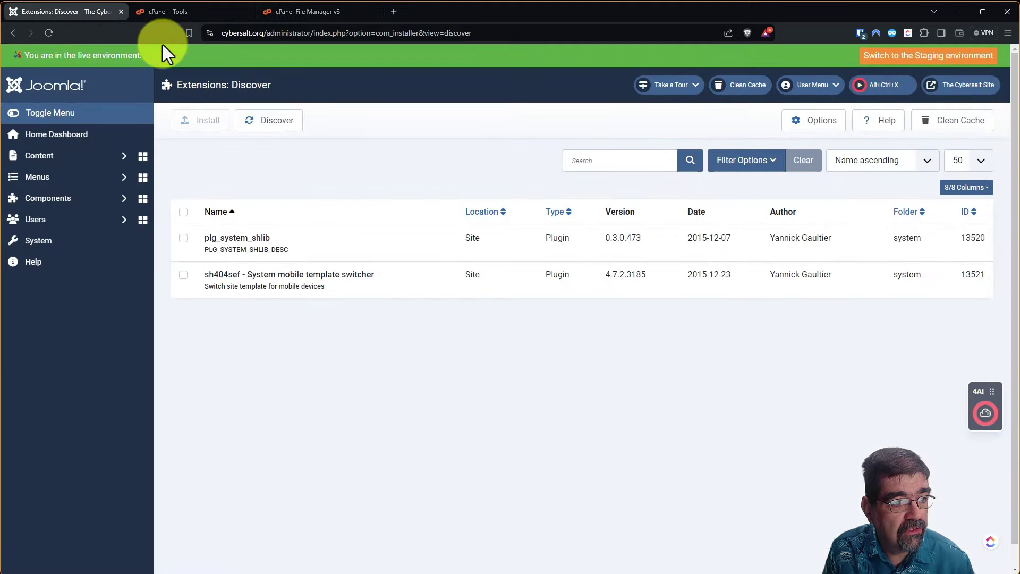
left_click(277, 121)
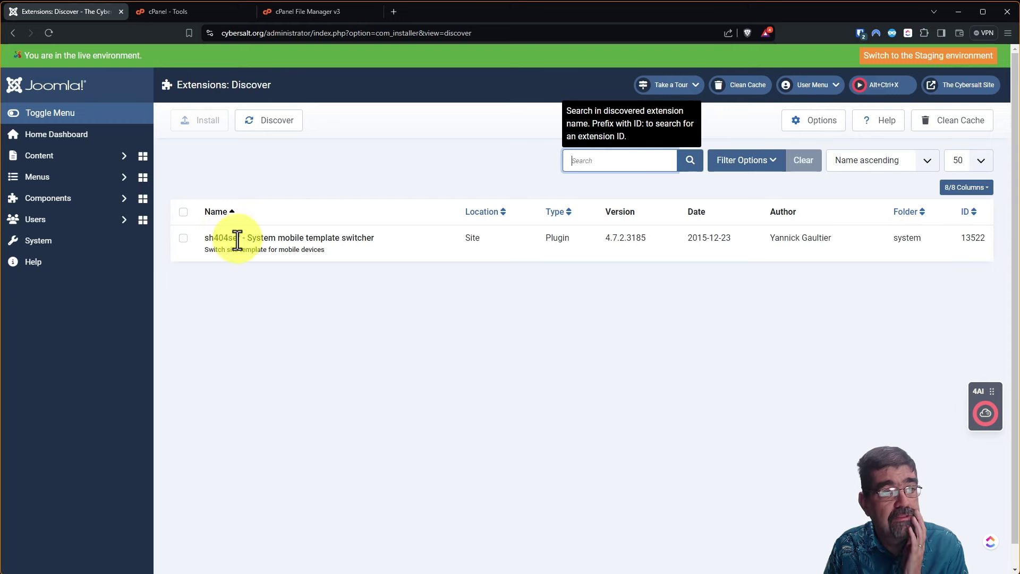
left_click(294, 9)
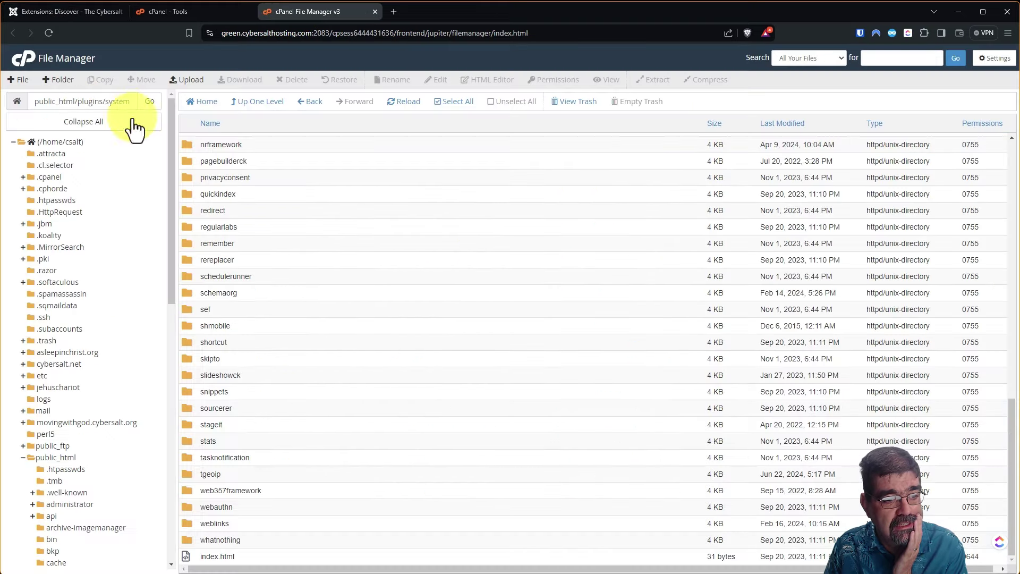
scroll(365, 218, "up", 4)
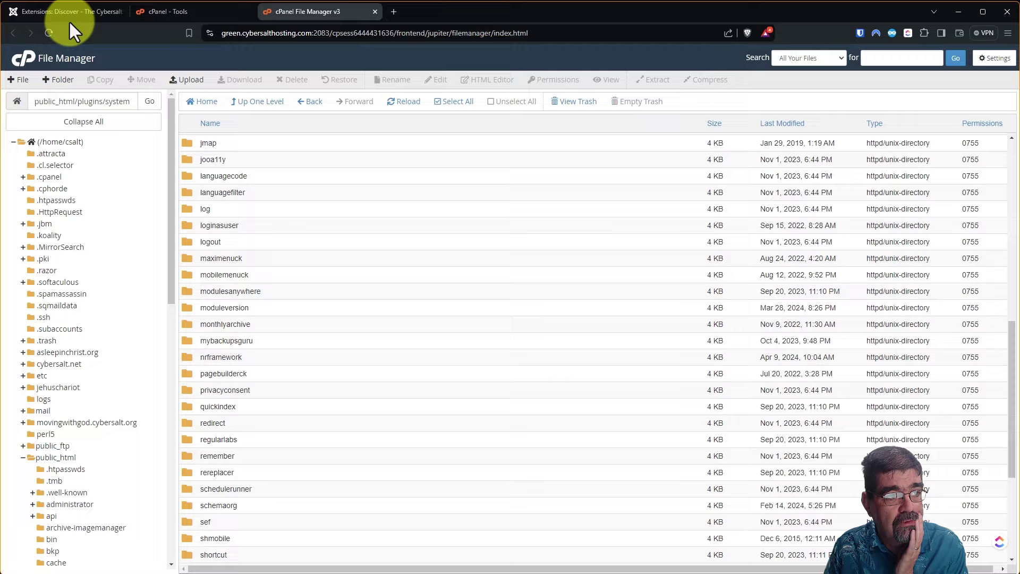
left_click(64, 11)
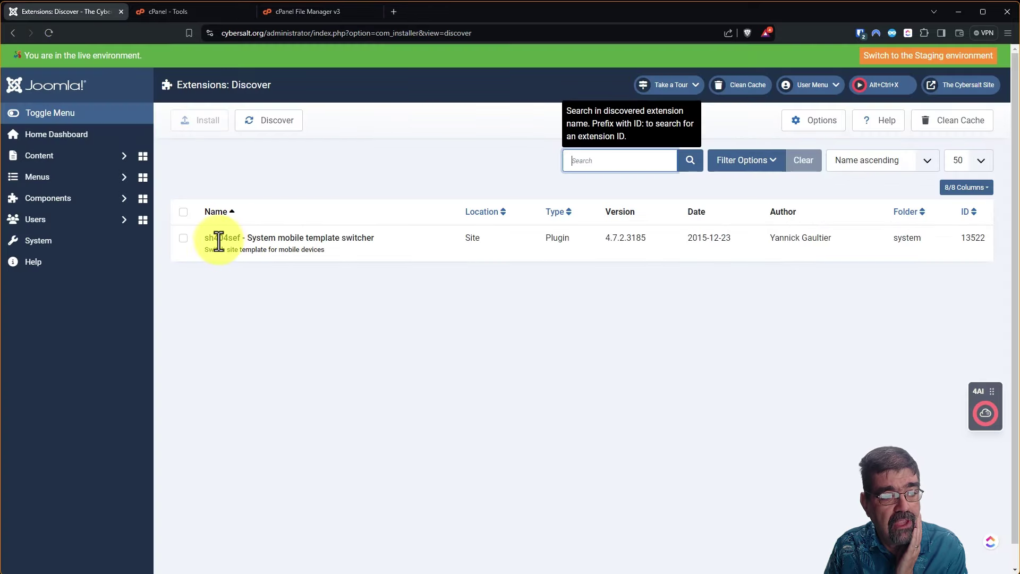
left_click(295, 15)
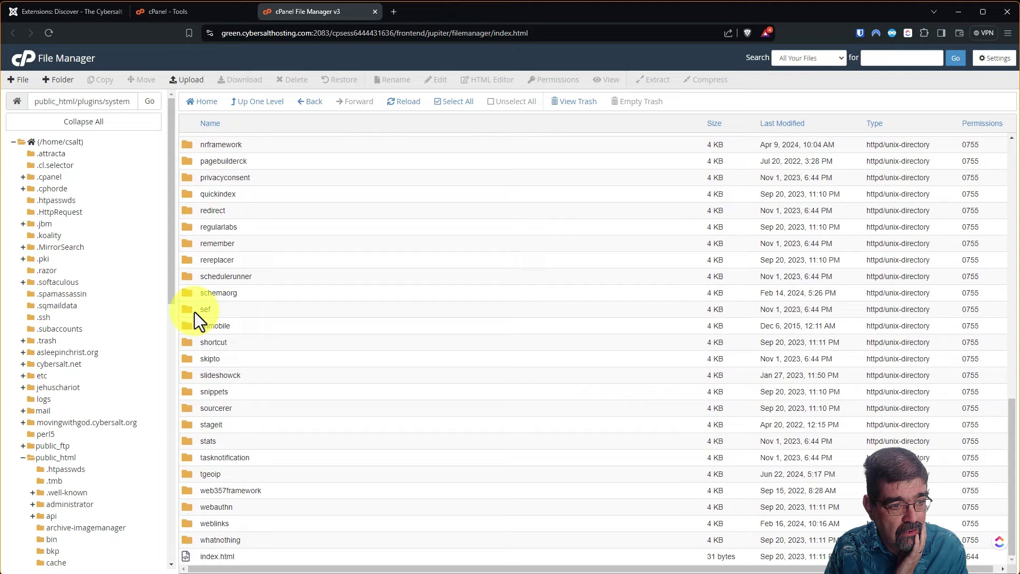
double_click(194, 312)
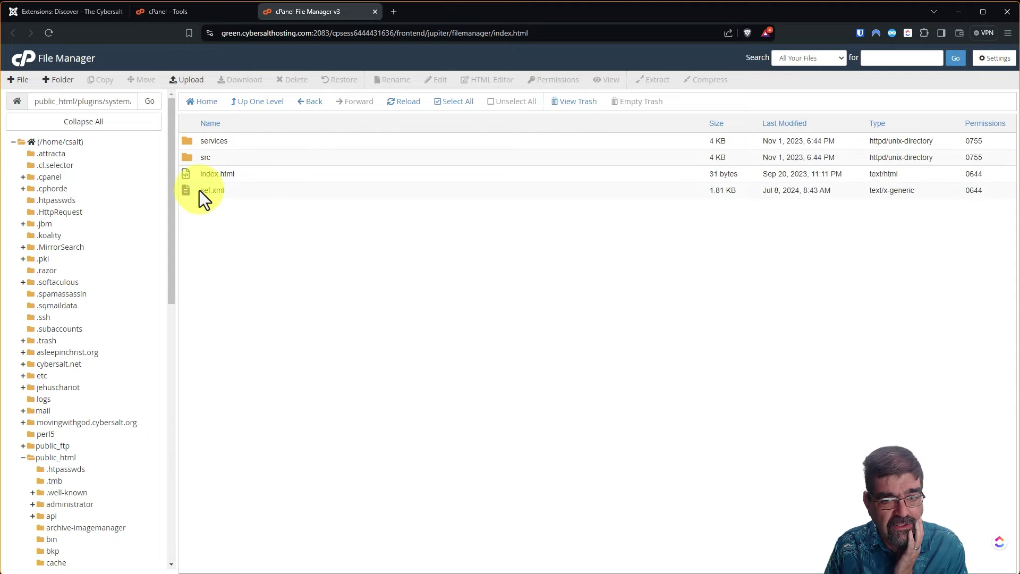
right_click(200, 193)
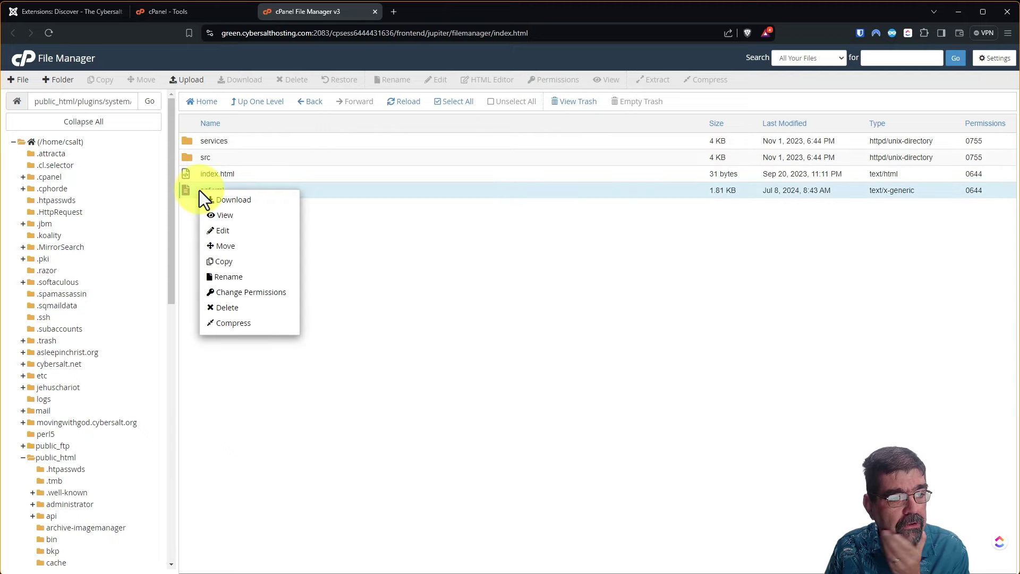
left_click(249, 223)
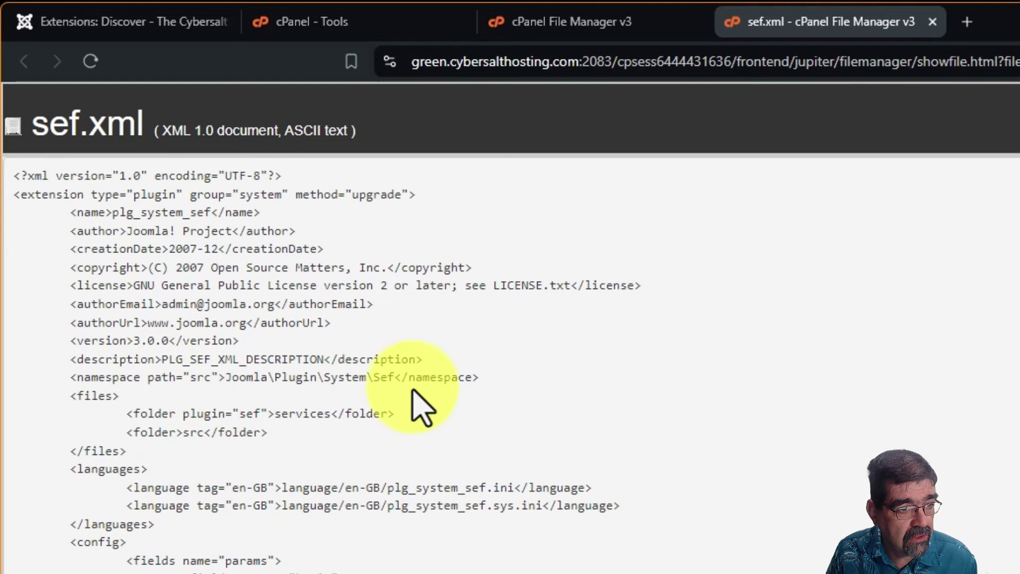
left_click(134, 26)
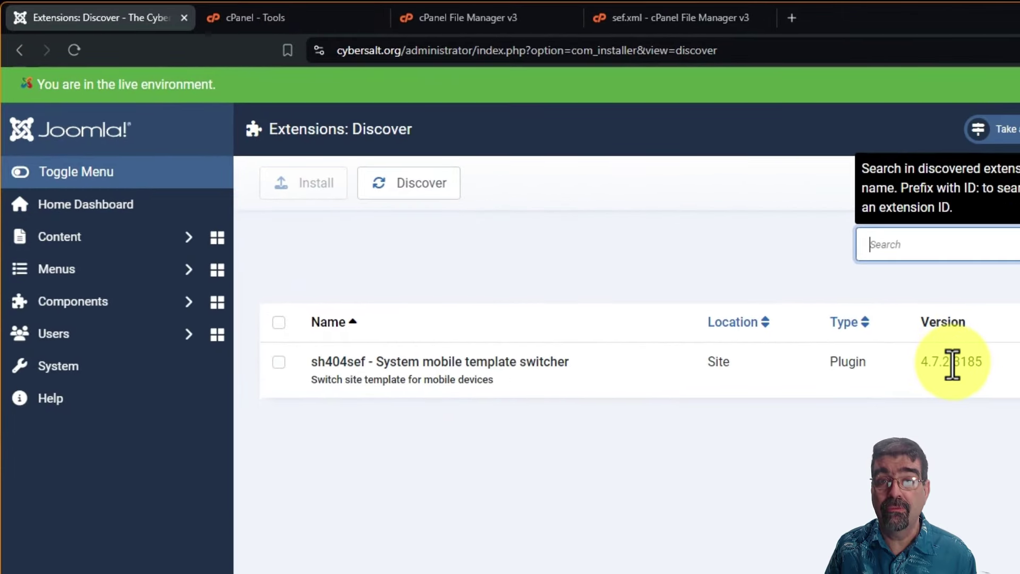
left_click(706, 21)
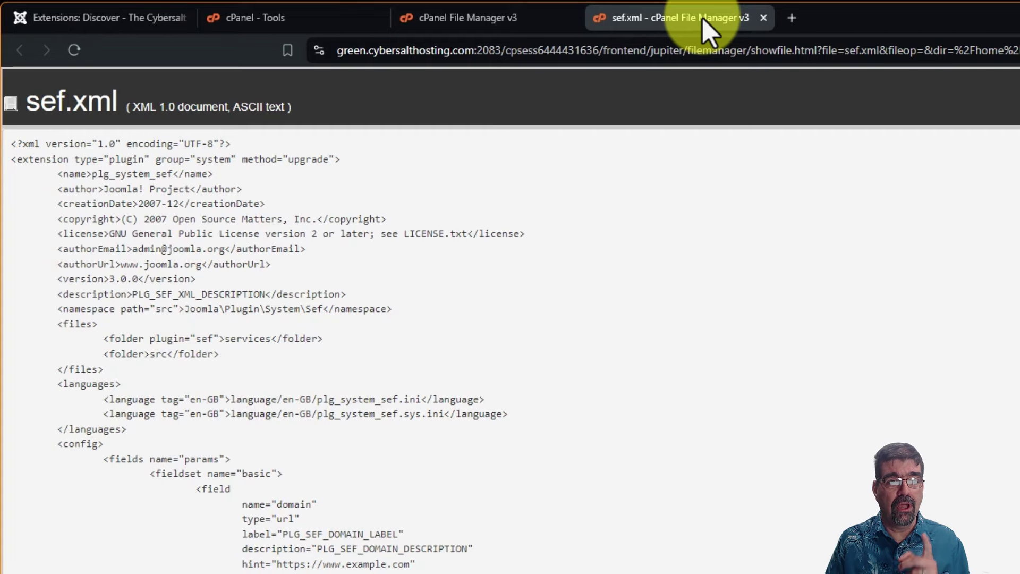
left_click(763, 18)
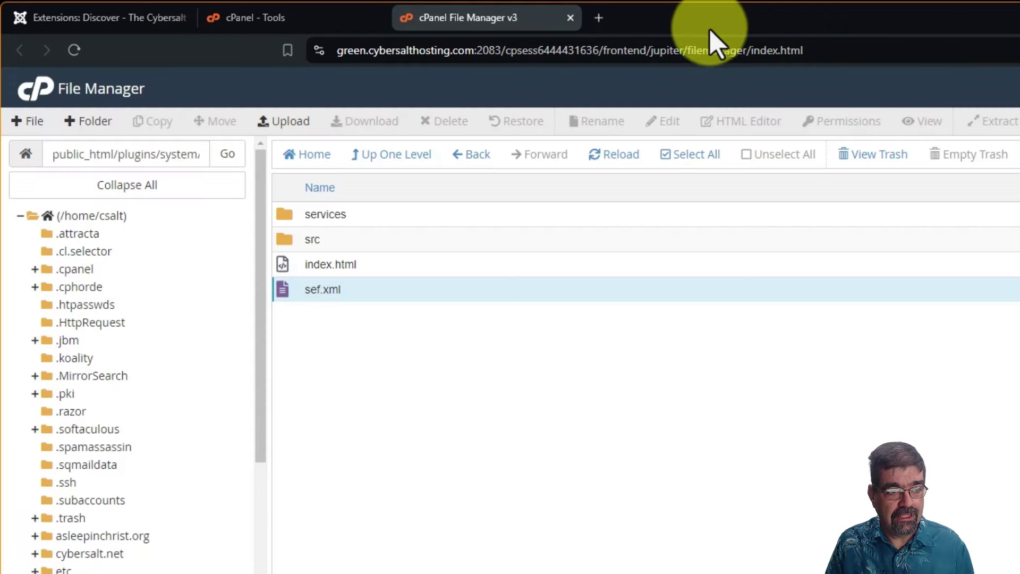
left_click(396, 155)
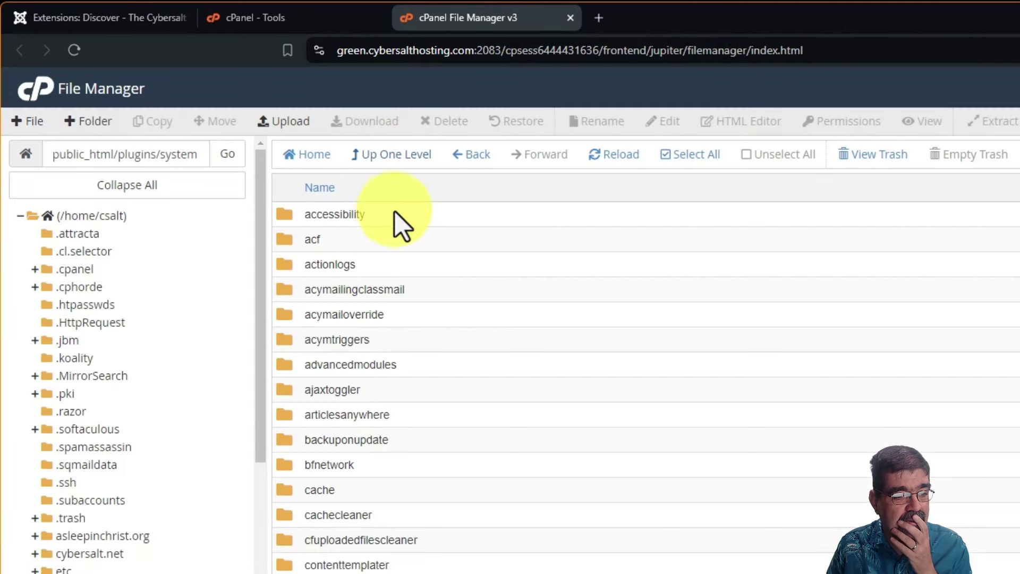
scroll(409, 251, "down", 1)
scroll(409, 255, "down", 5)
scroll(407, 259, "down", 10)
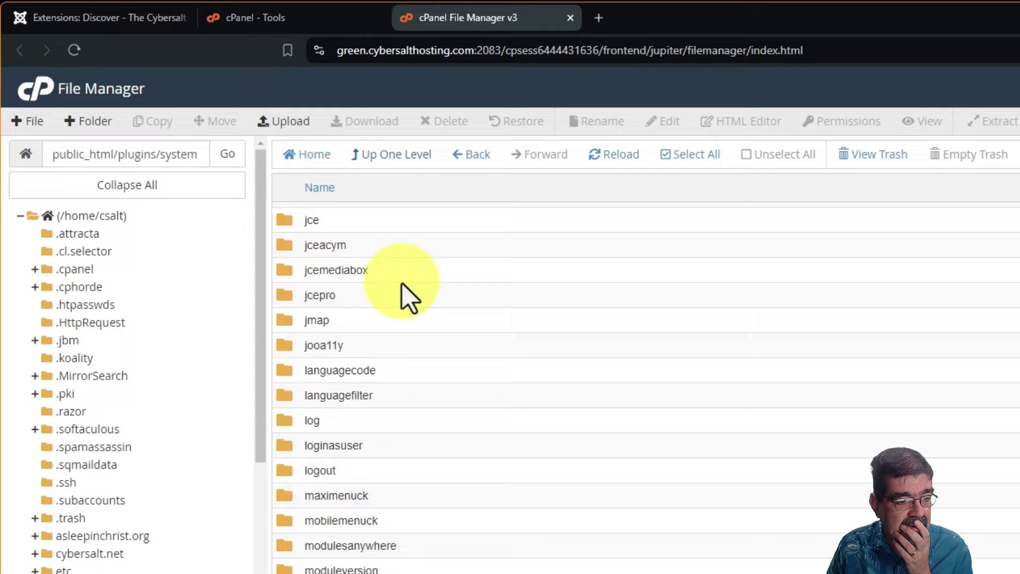
scroll(402, 283, "down", 2)
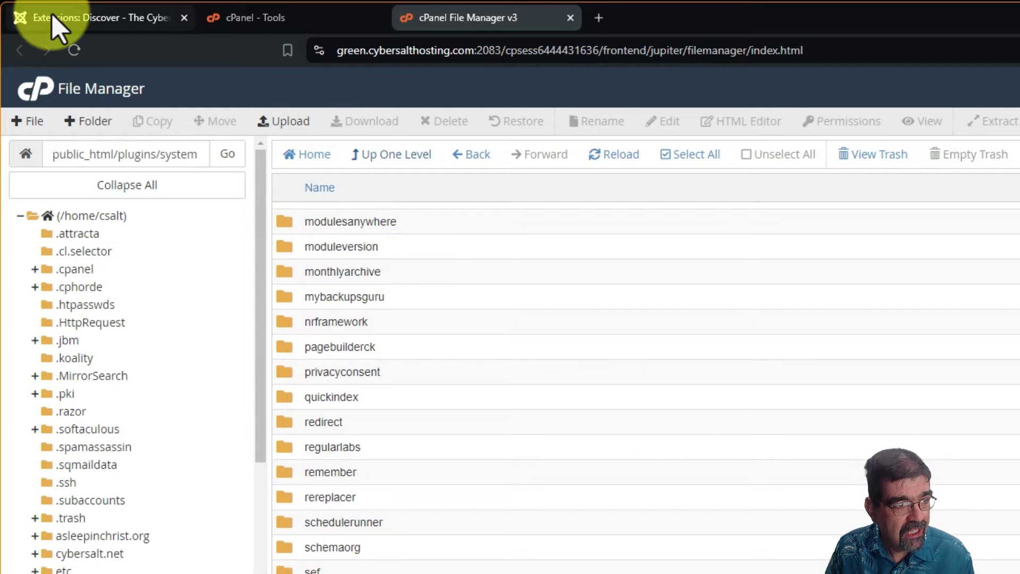
left_click(29, 18)
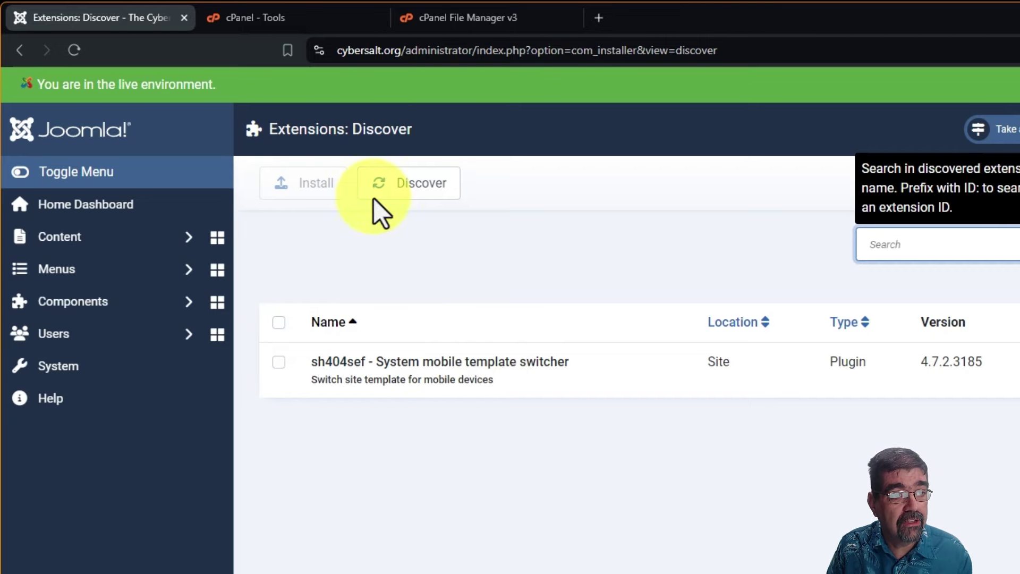
left_click(424, 17)
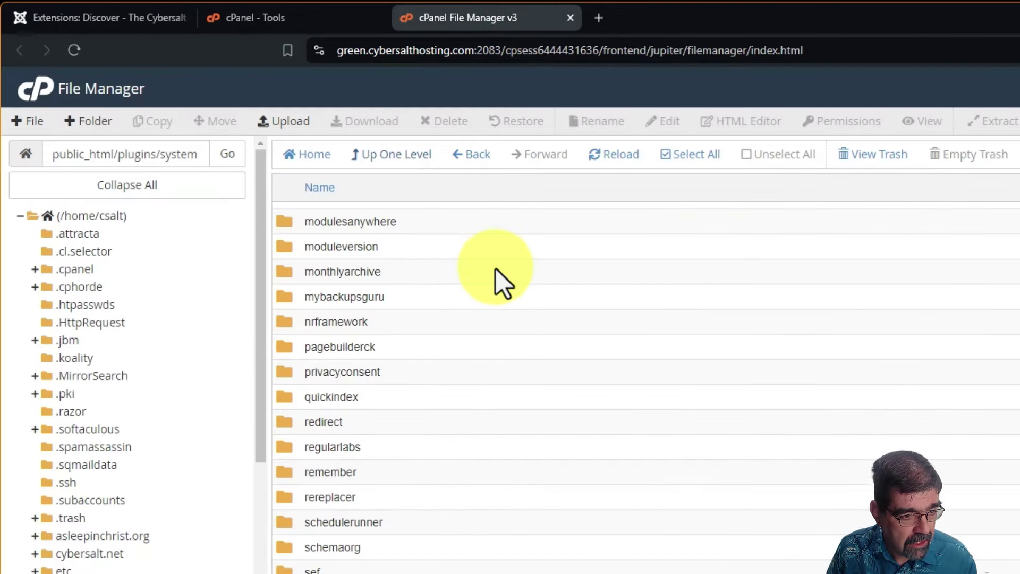
scroll(496, 269, "down", 2)
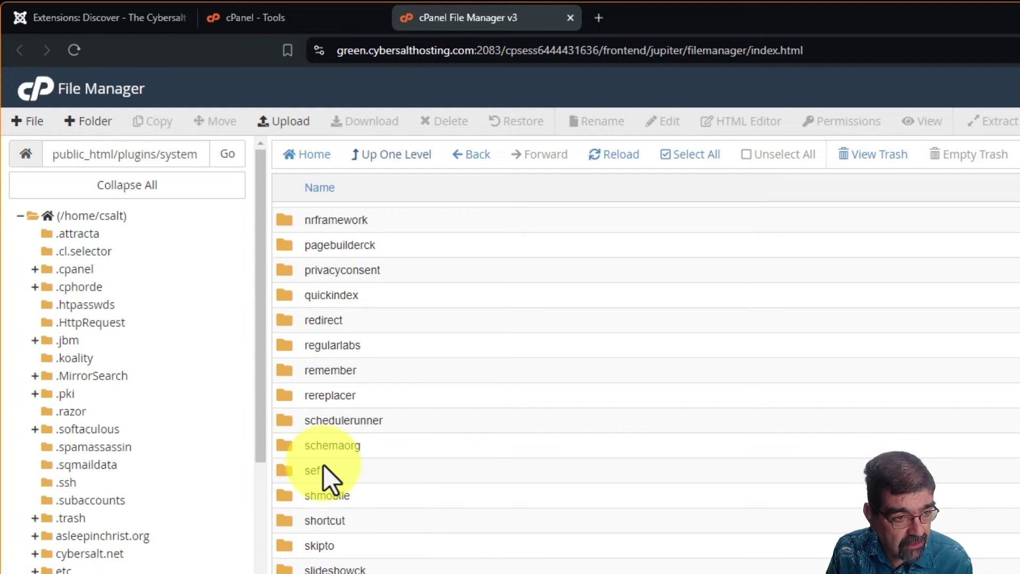
View shmobile.xml in the shmobile folder and confirm it is sh404sef System mobile template switcher 4.7.2.3185
left_click(293, 498)
double_click(295, 498)
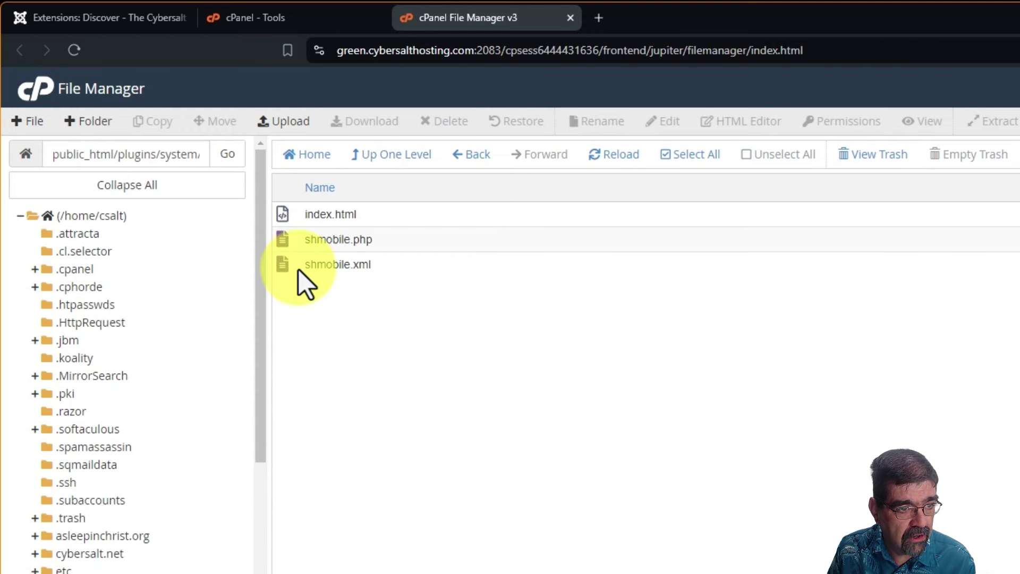
left_click(298, 269)
right_click(298, 269)
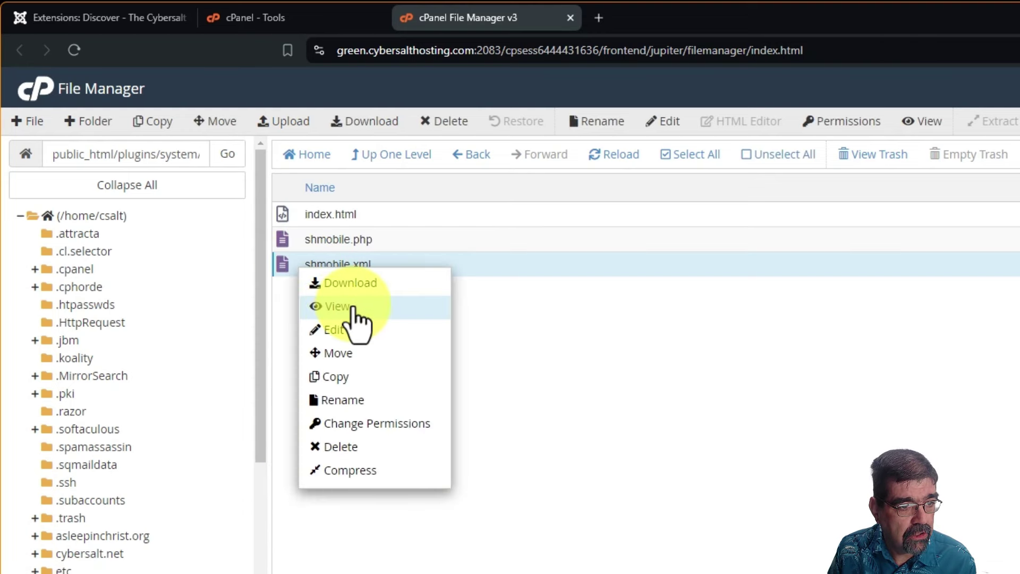
left_click(330, 313)
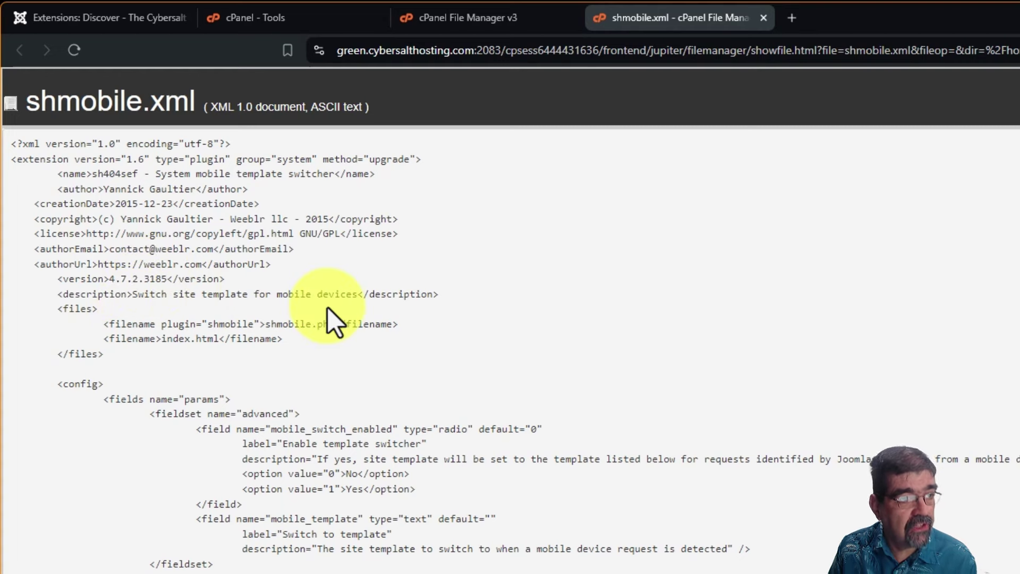
left_click(106, 17)
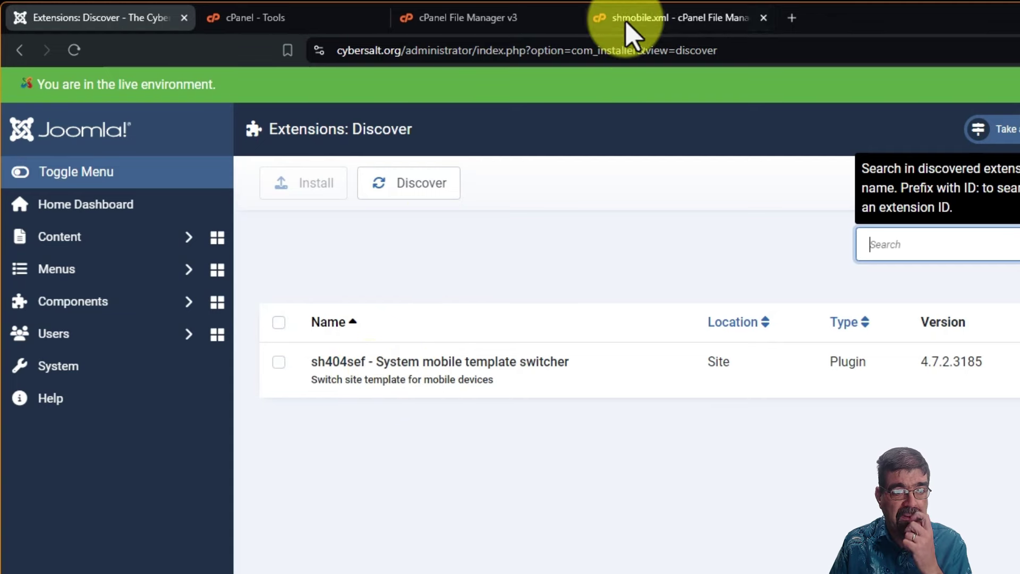
left_click(763, 17)
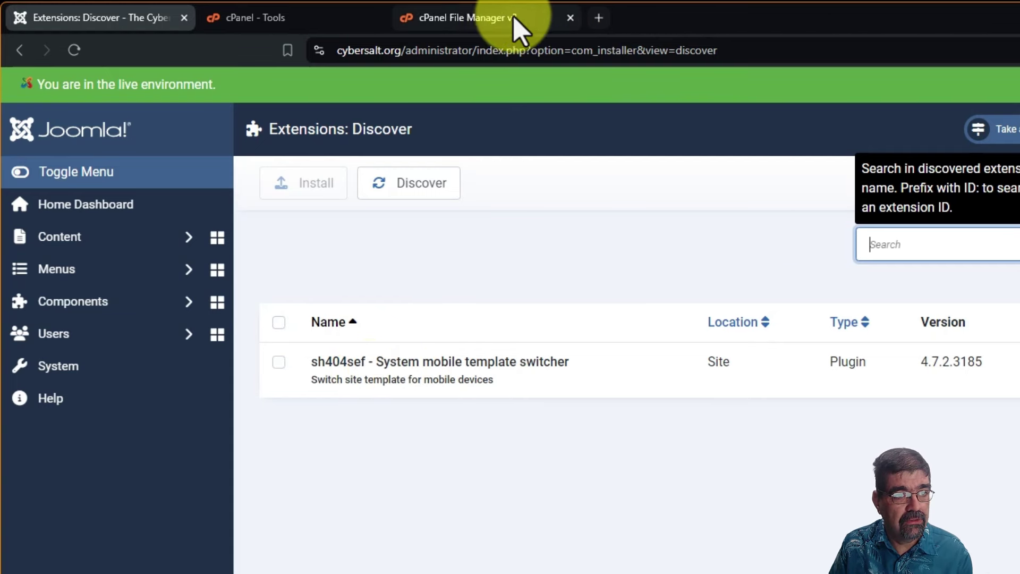
left_click(507, 21)
Back in plugins/system, delete the shmobile folder permanently, skipping the trash
left_click(404, 157)
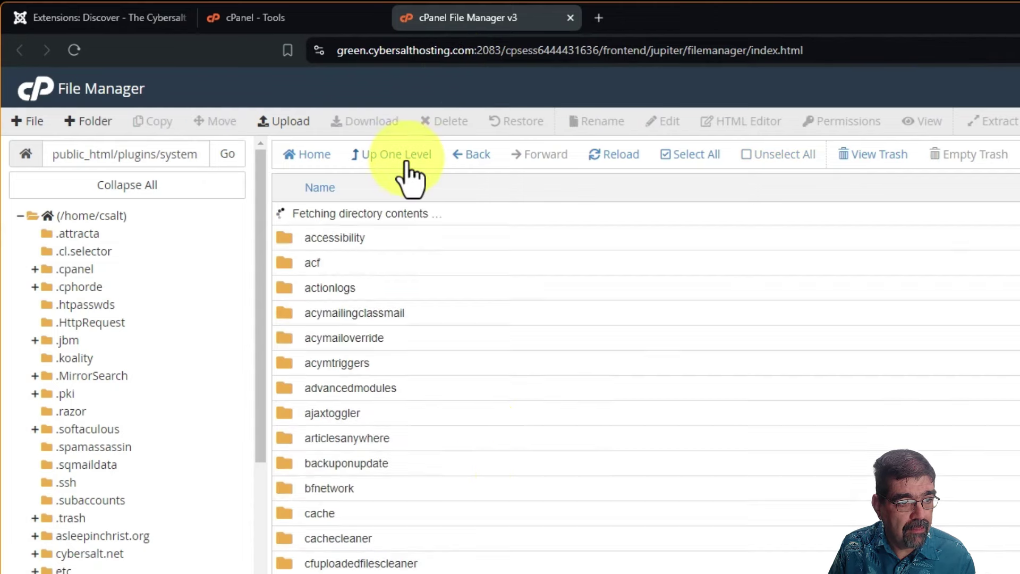
scroll(486, 470, "down", 10)
scroll(488, 463, "down", 10)
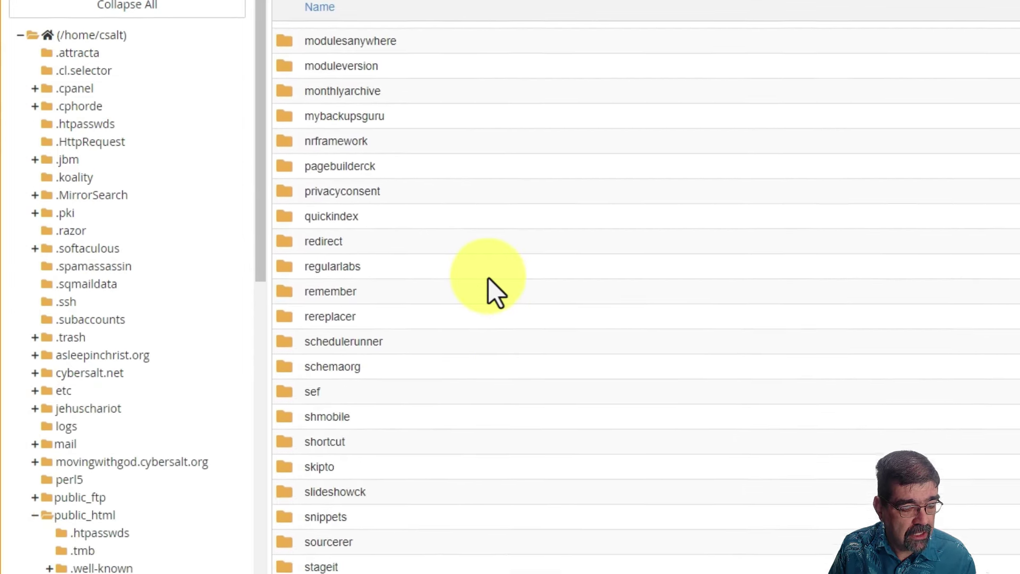
right_click(294, 328)
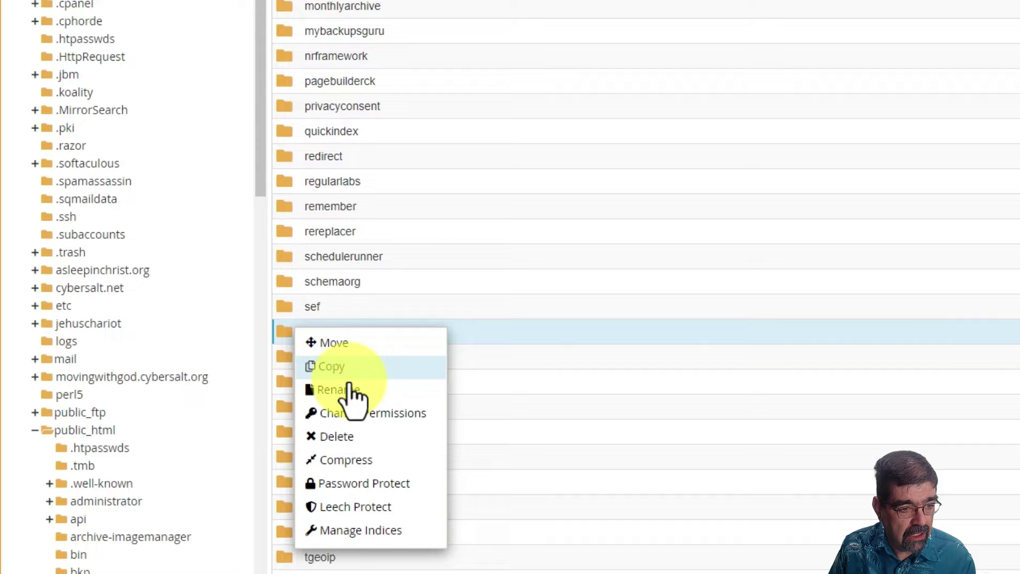
left_click(361, 435)
left_click(638, 210)
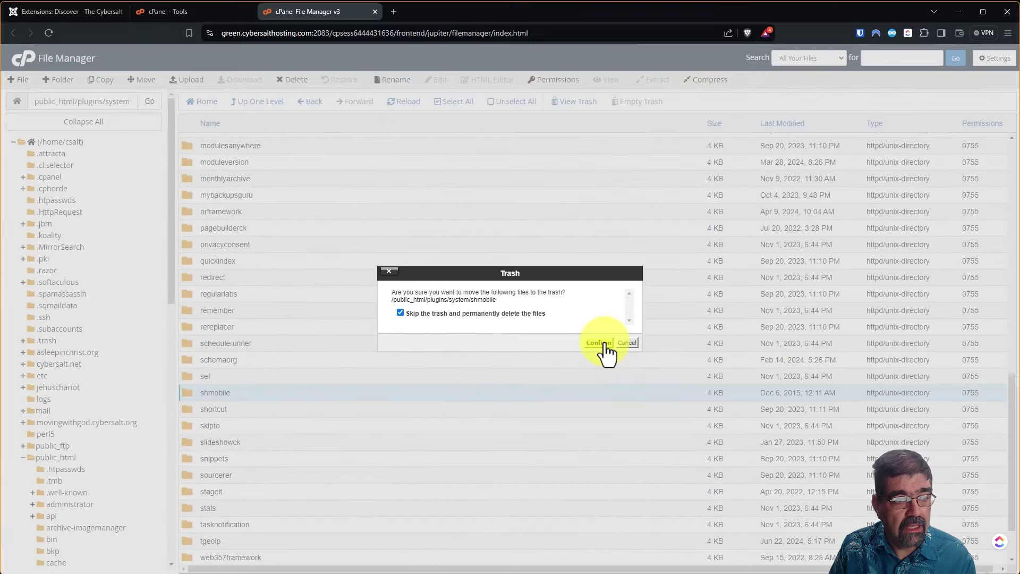
left_click(603, 343)
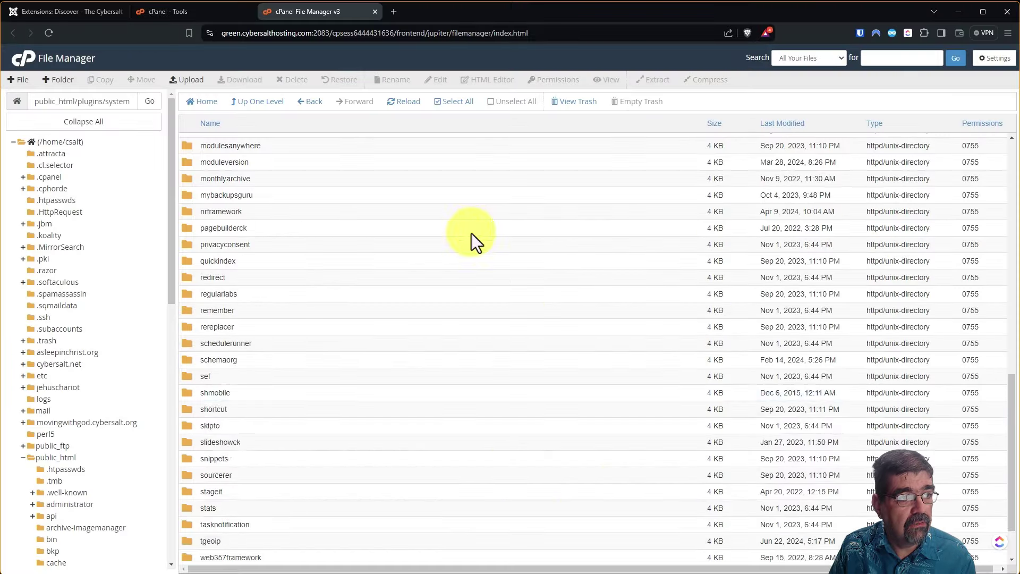
left_click(75, 13)
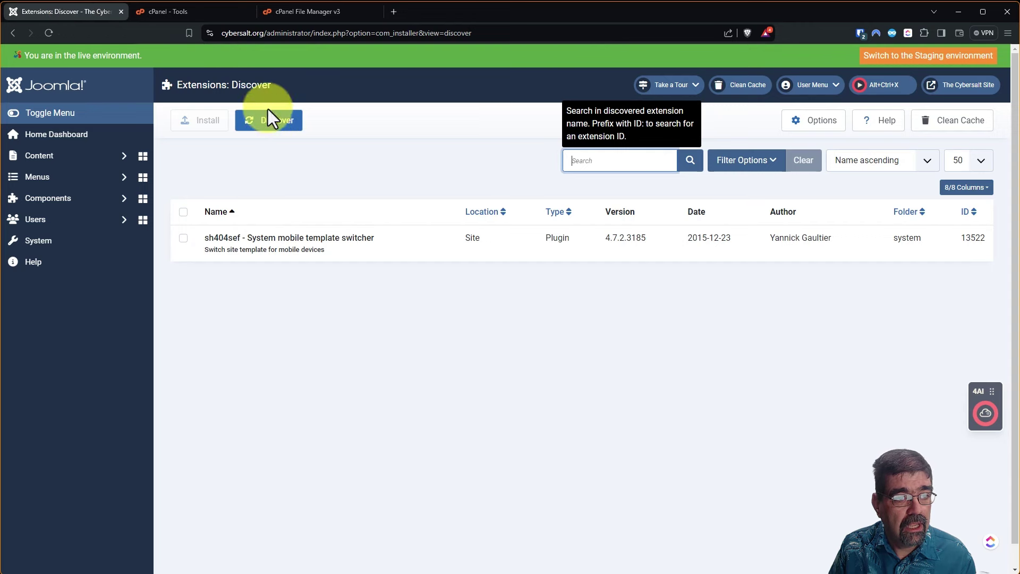
Run Discover again on the Joomla Extensions: Discover page to refresh the list
left_click(269, 123)
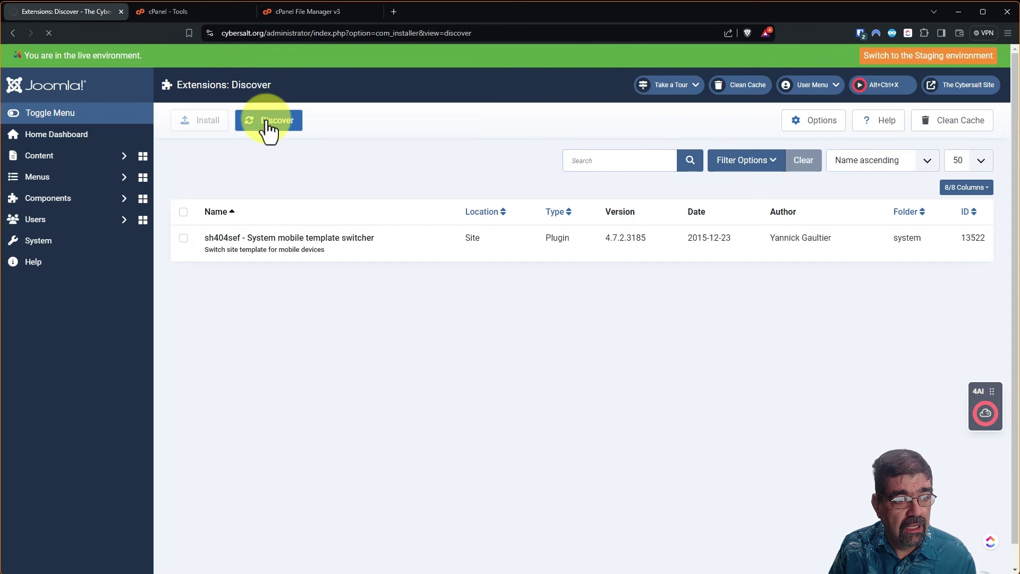